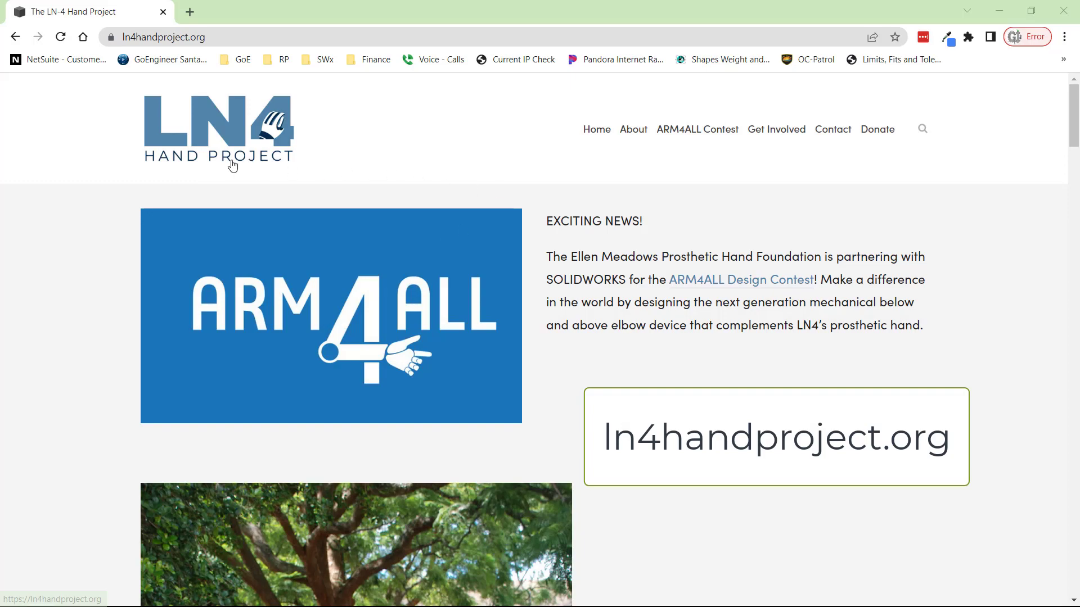
# Step: Look through the LN-4 Hand Project home page, from the contest news and mission to the hand and partner sections
pyautogui.scroll(-8, 315, 332)
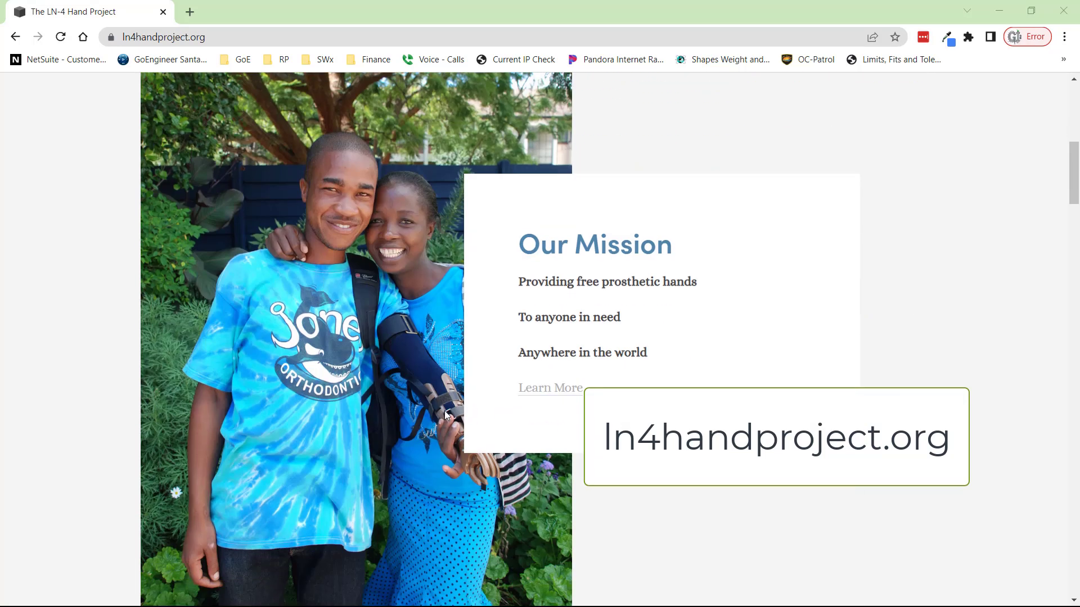
pyautogui.scroll(-5, 444, 440)
pyautogui.scroll(5, 625, 368)
pyautogui.scroll(-1, 624, 369)
pyautogui.scroll(-9, 669, 366)
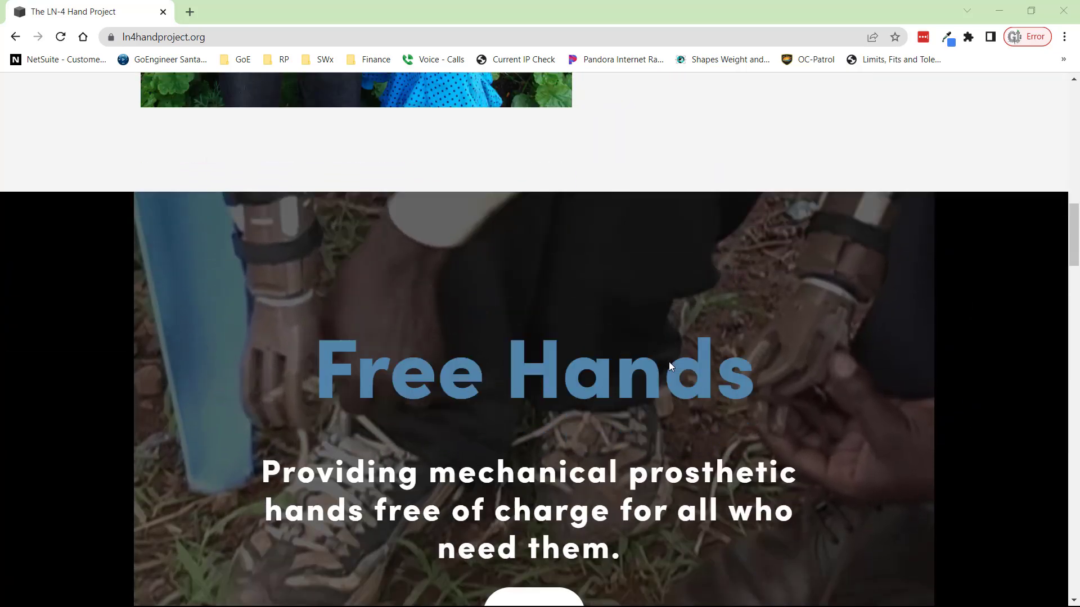
pyautogui.scroll(-8, 774, 371)
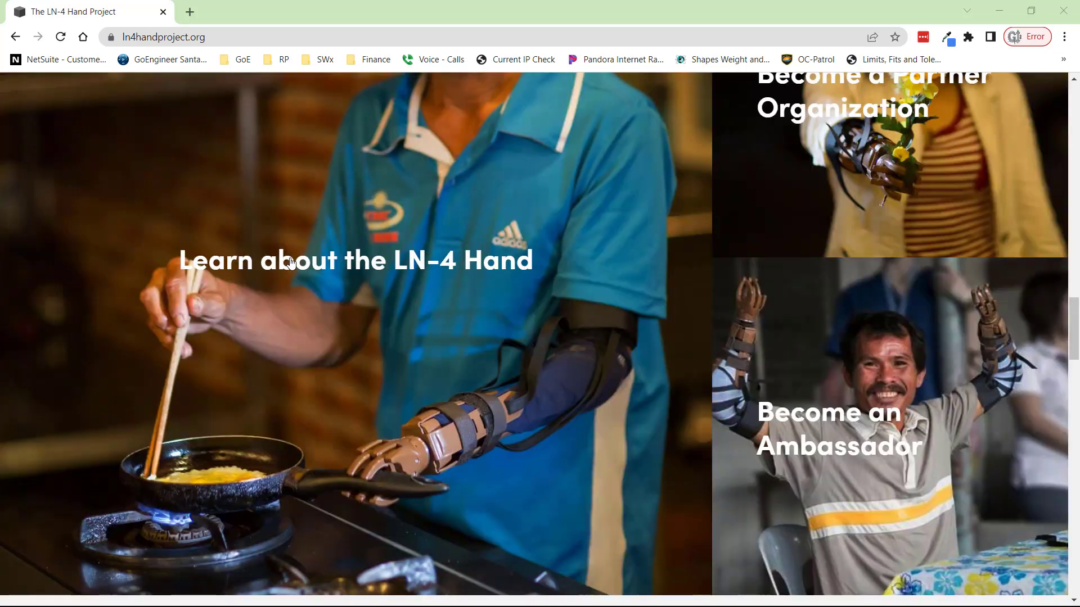
pyautogui.scroll(-6, 442, 367)
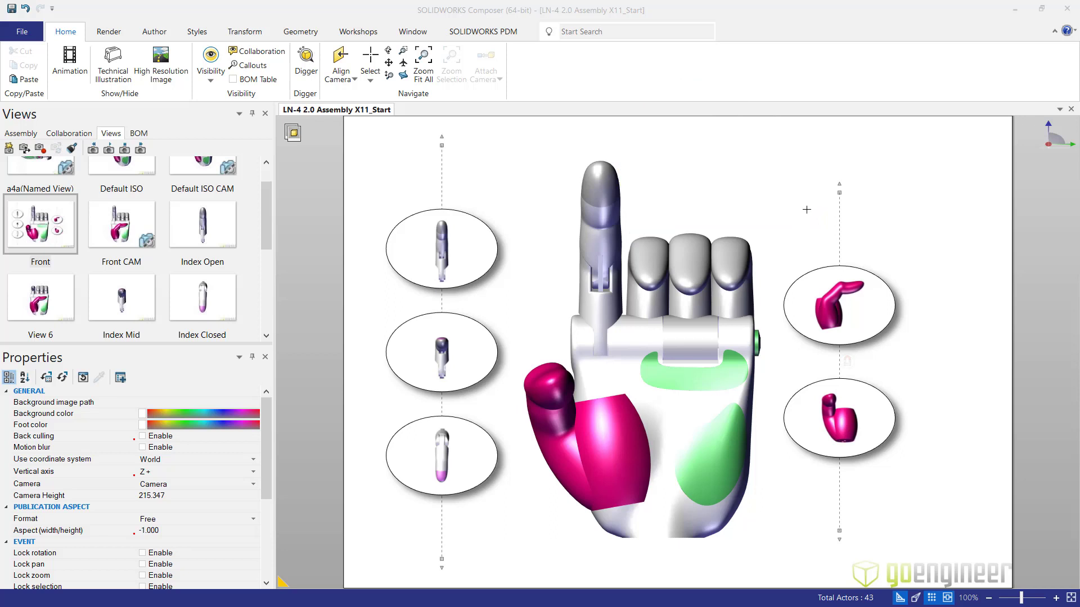
# Step: Show only the three-finger part of the hand assembly and clear the selection
pyautogui.rightClick(694, 334)
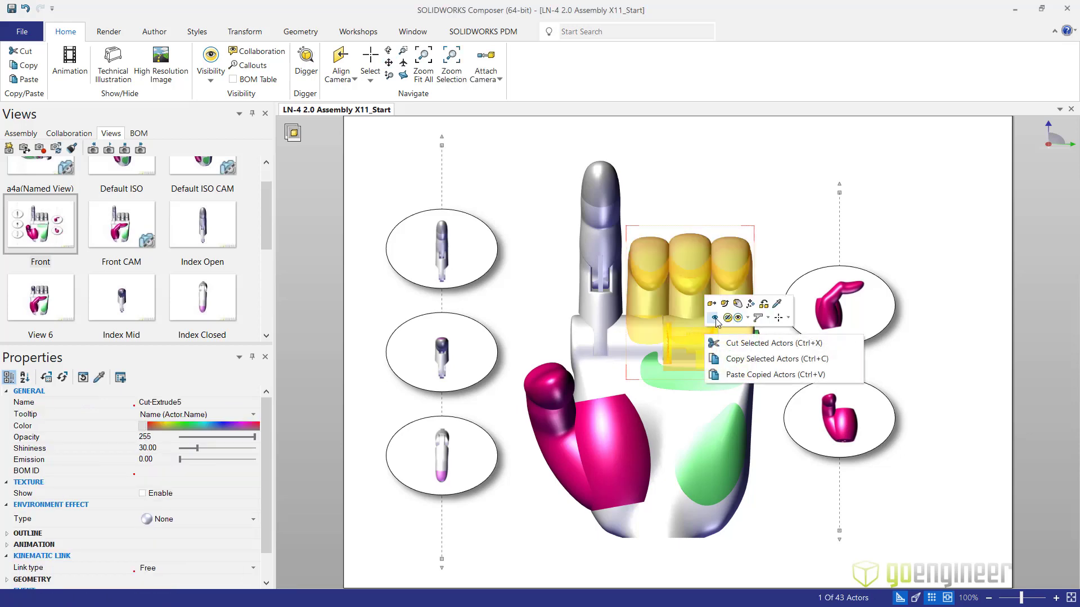
pyautogui.click(715, 319)
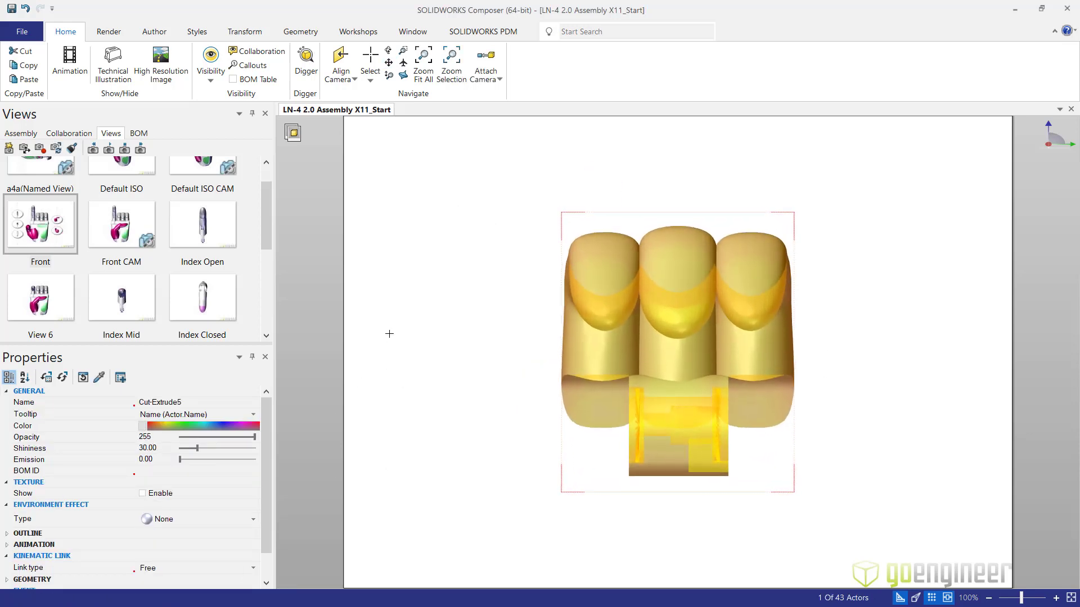
pyautogui.click(392, 329)
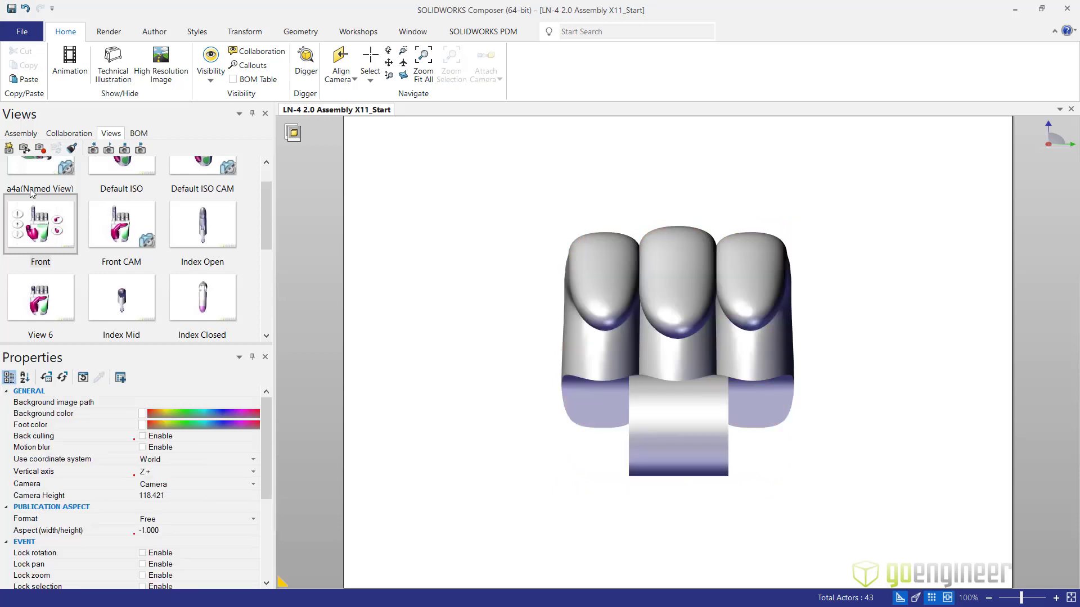
# Step: Create a new view of the isolated three-finger part and name it "Triple Open"
pyautogui.click(10, 152)
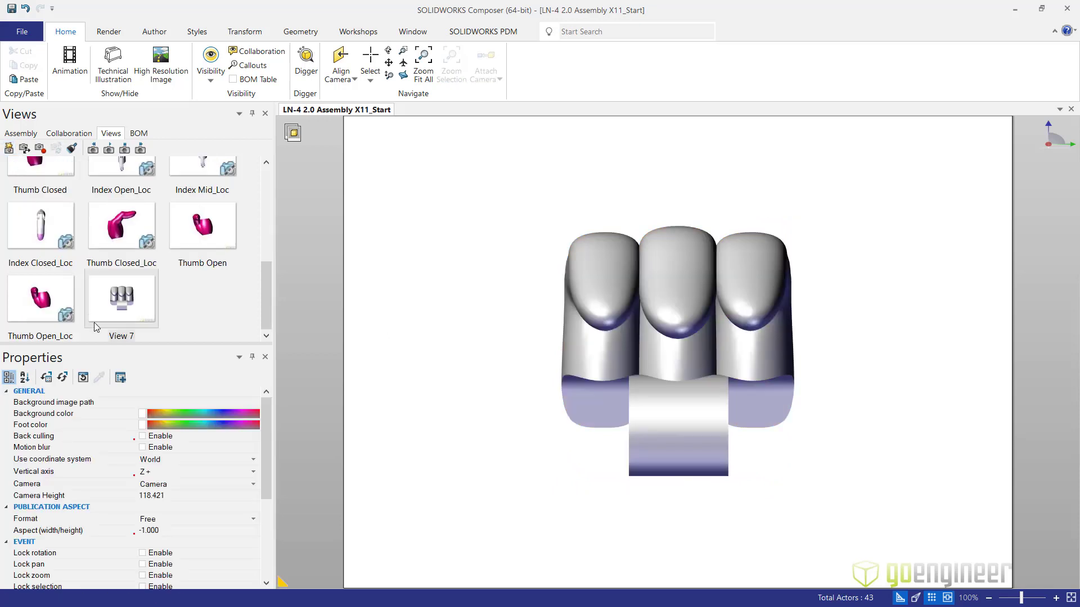
pyautogui.click(131, 337)
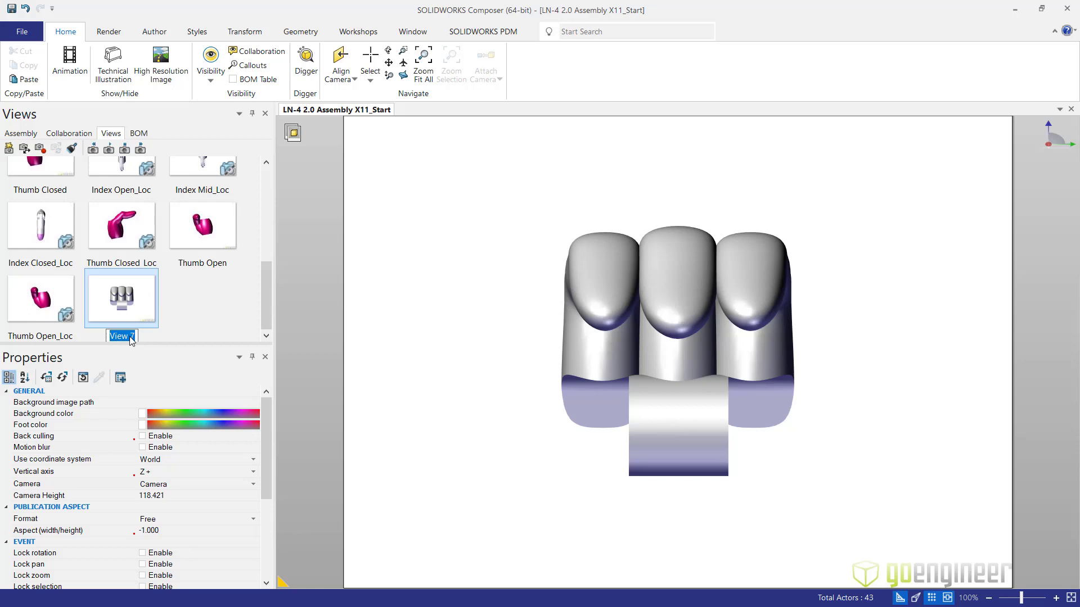
pyautogui.write('Triple Open')
pyautogui.press('Return')
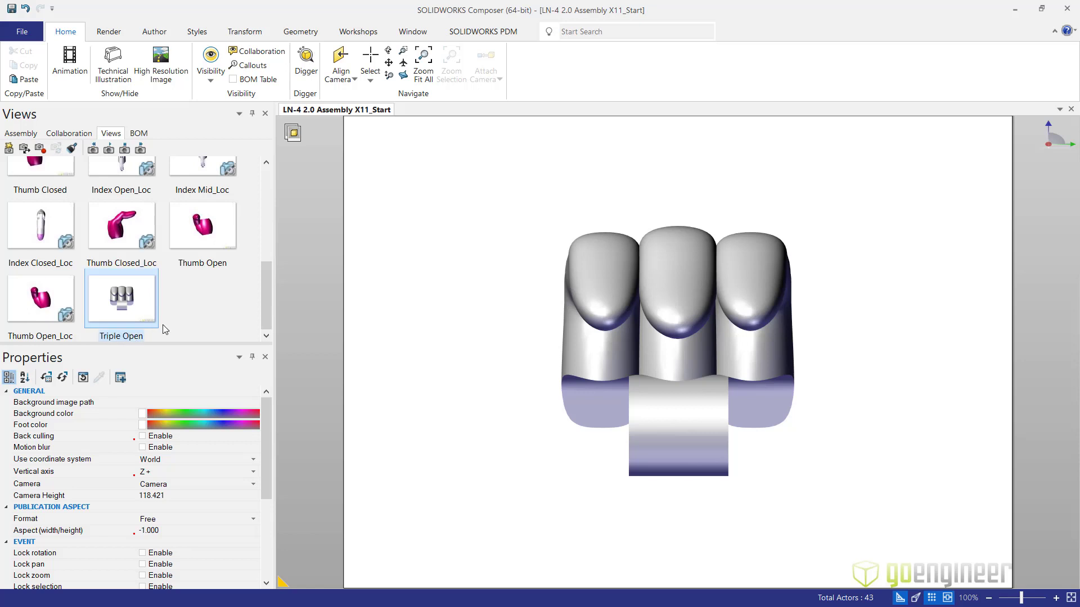
pyautogui.scroll(5, 60, 281)
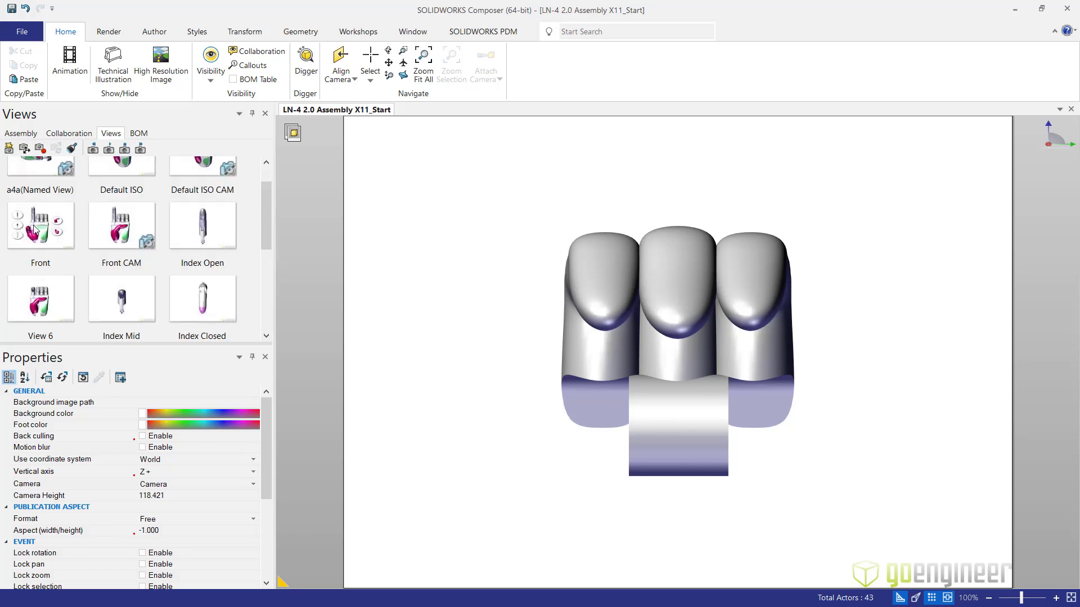
# Step: Create a custom view of the selected three-finger part in the Views workshop, capturing only the actor's Location property
pyautogui.click(360, 34)
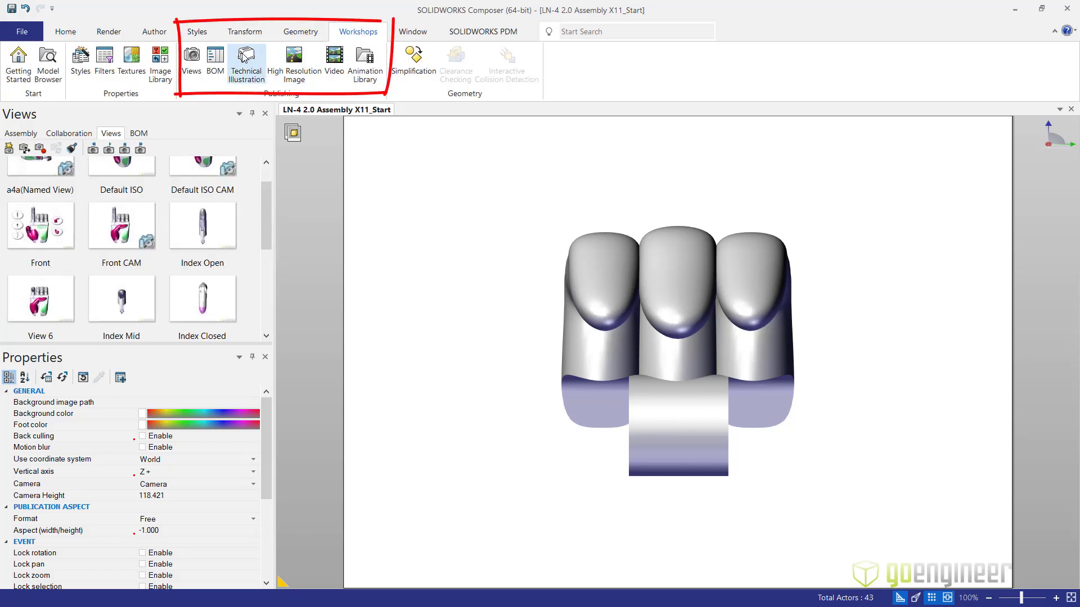
pyautogui.click(189, 67)
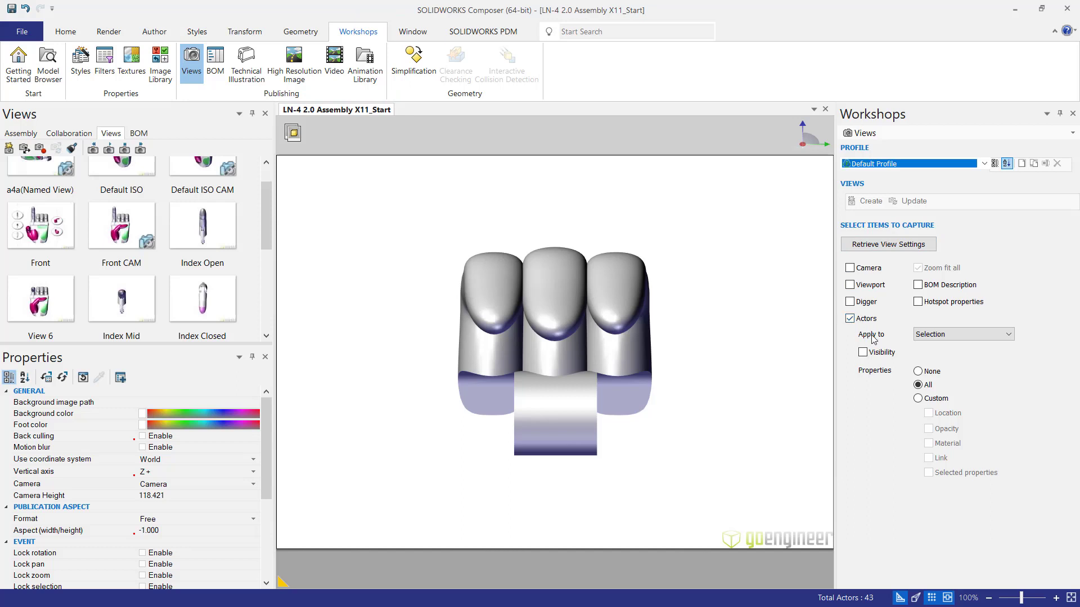
pyautogui.click(919, 398)
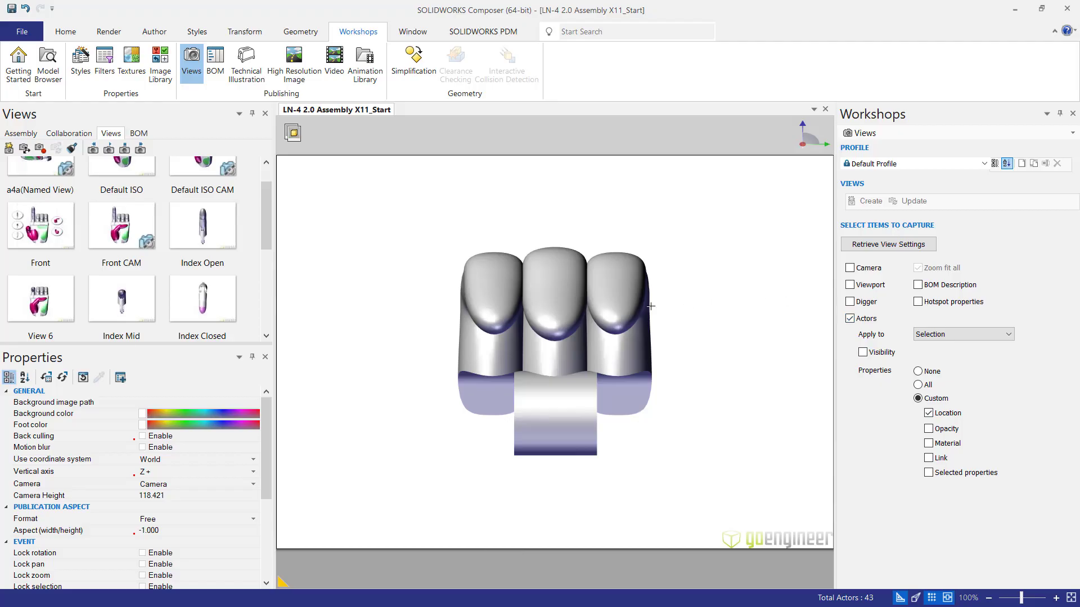
pyautogui.click(595, 399)
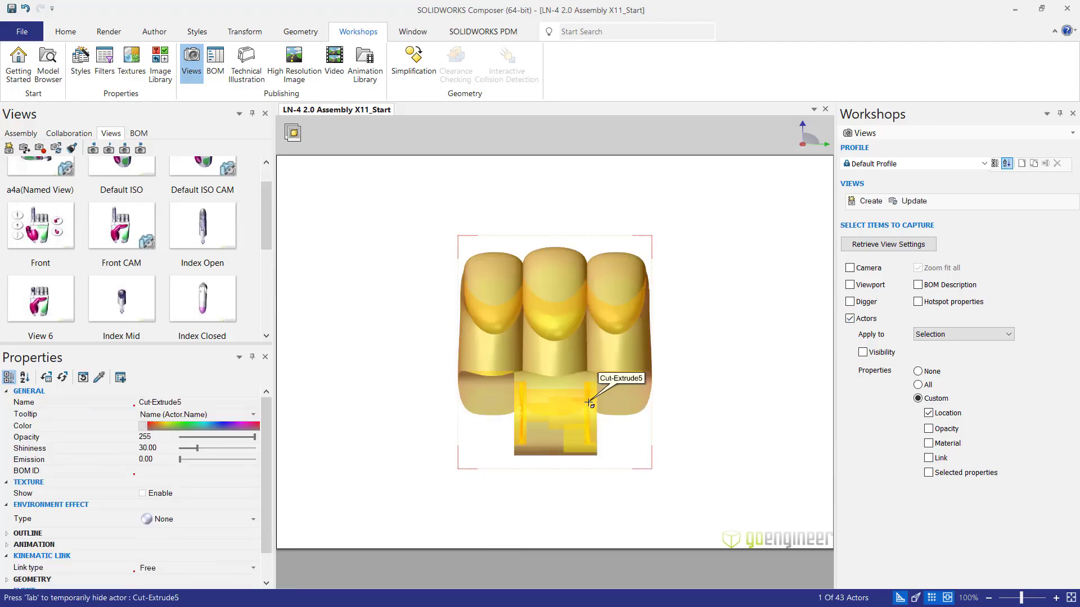
pyautogui.click(870, 201)
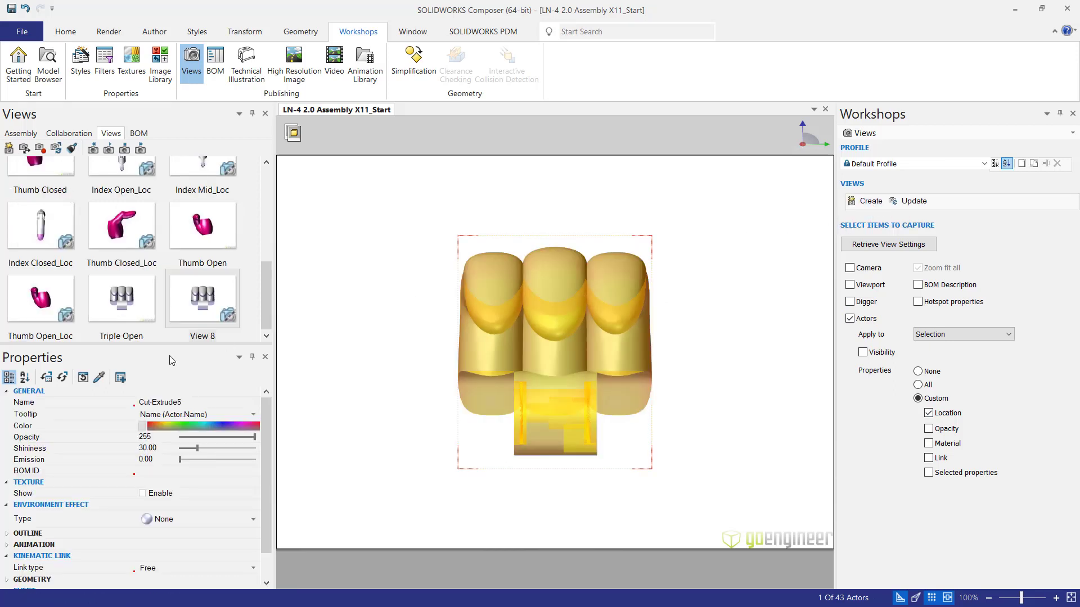
# Step: Rename the new location-only view as "Triple Open_Loc"
pyautogui.click(201, 336)
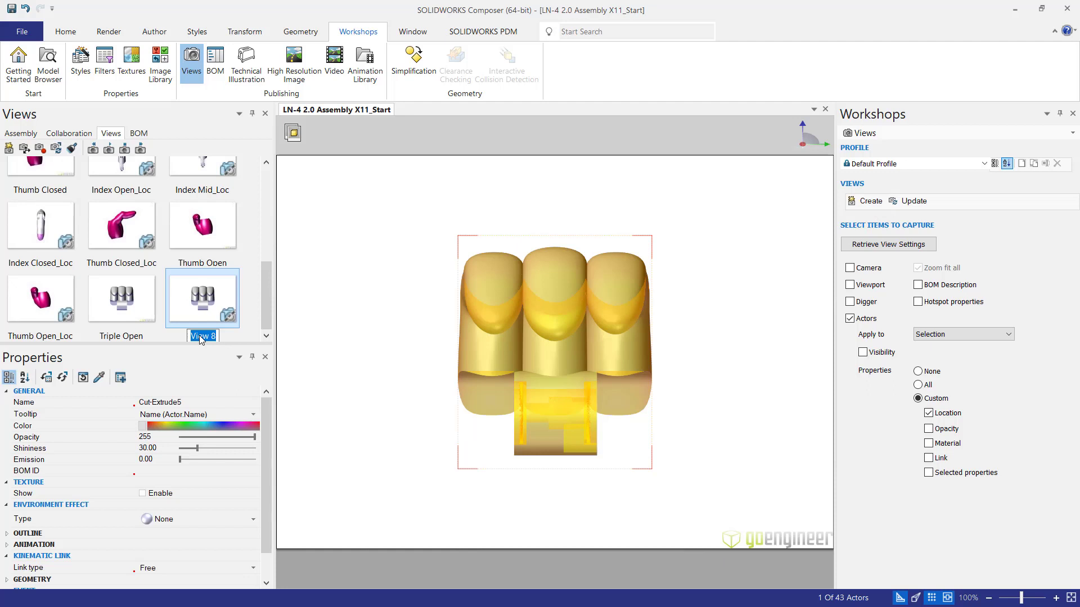
pyautogui.press('BackSpace')
pyautogui.write('Triple Open_Loc')
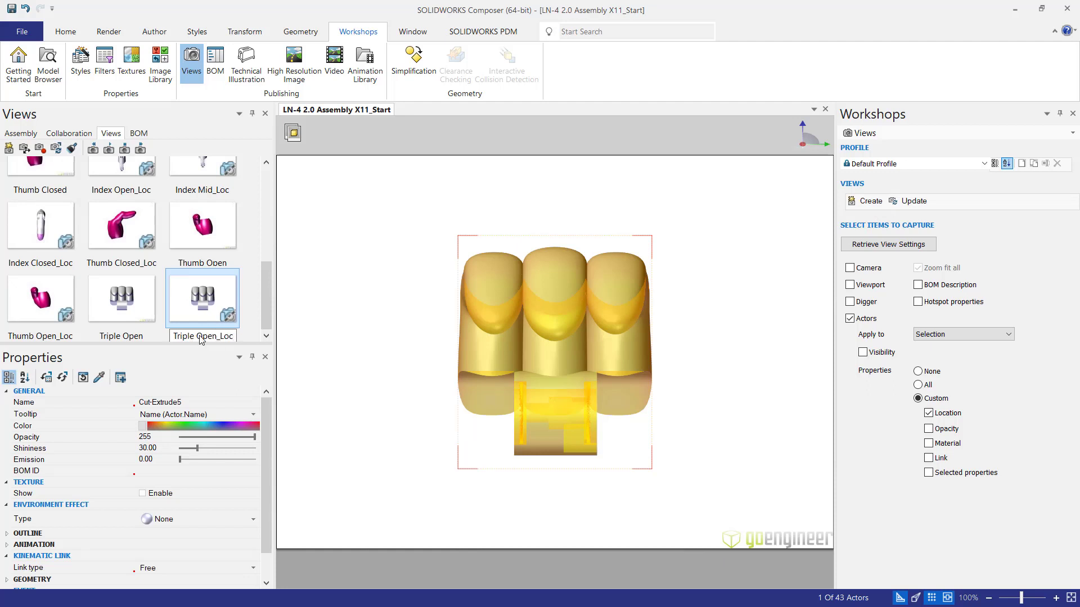
pyautogui.click(227, 318)
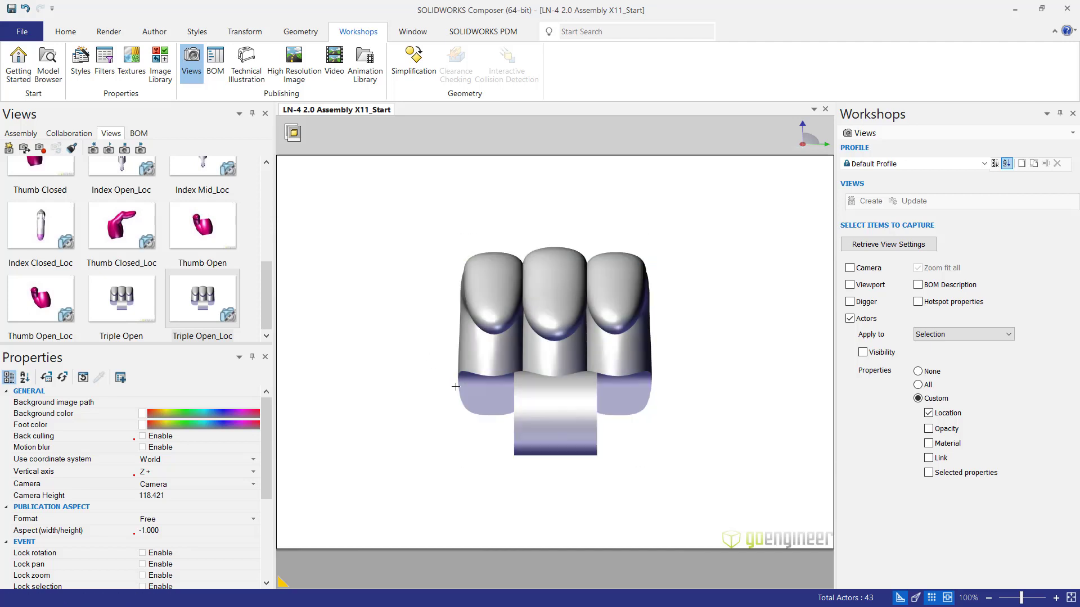
# Step: Set the kinematic link type of the three-finger part to Pivot
pyautogui.click(490, 365)
pyautogui.moveTo(491, 365); pyautogui.dragTo(447, 377)
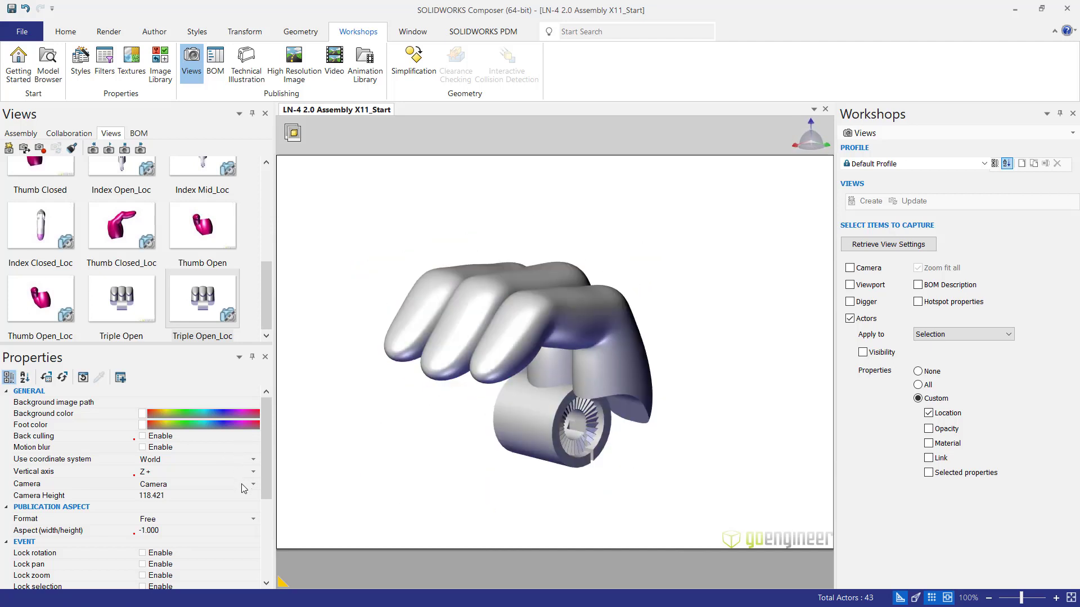
pyautogui.scroll(-3, 267, 495)
pyautogui.click(495, 366)
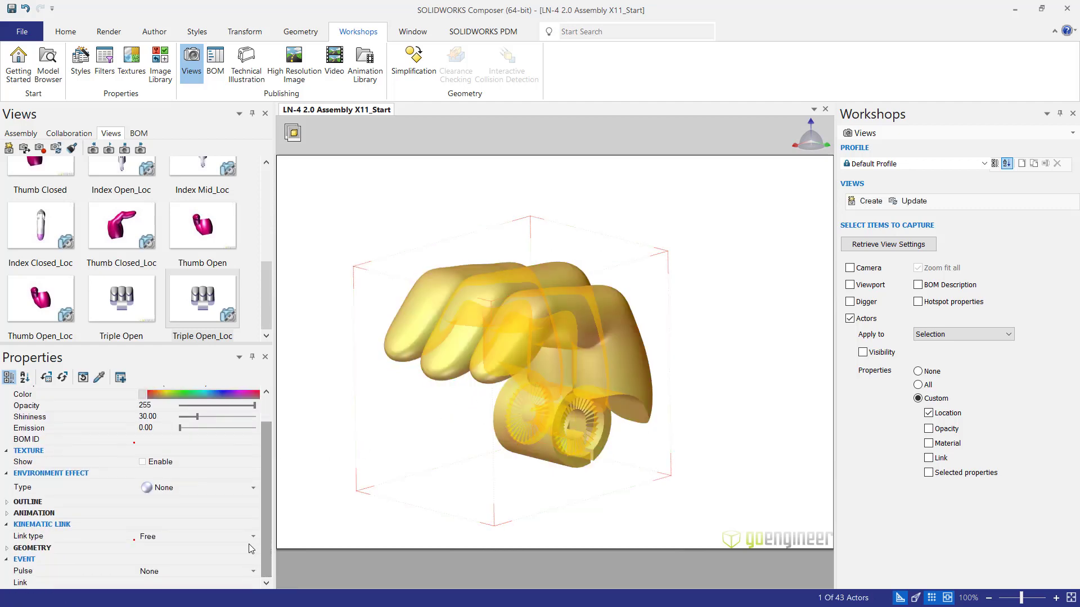
pyautogui.click(222, 537)
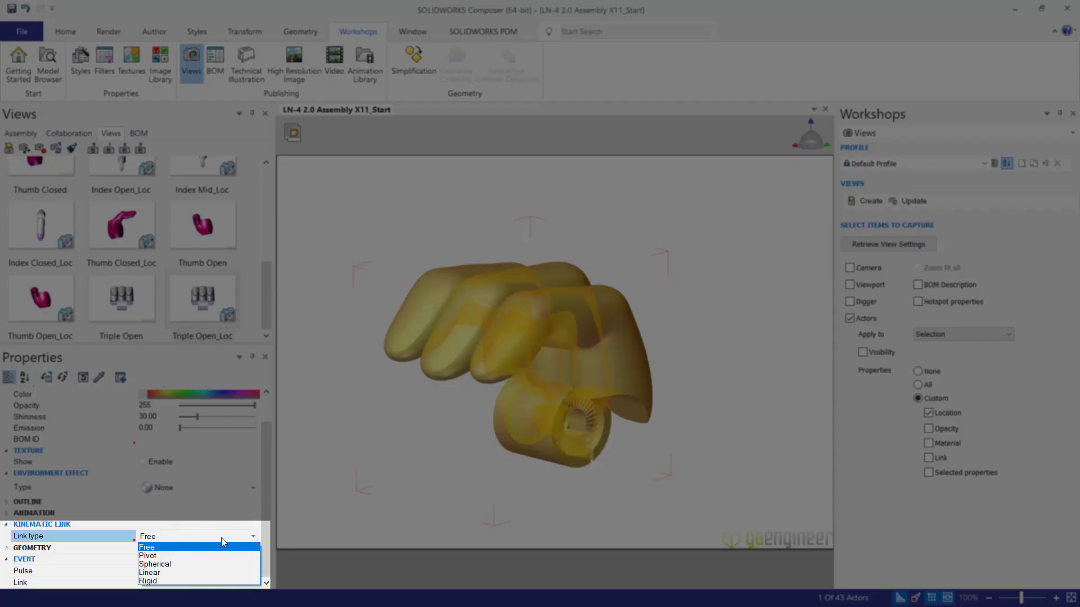
pyautogui.click(197, 555)
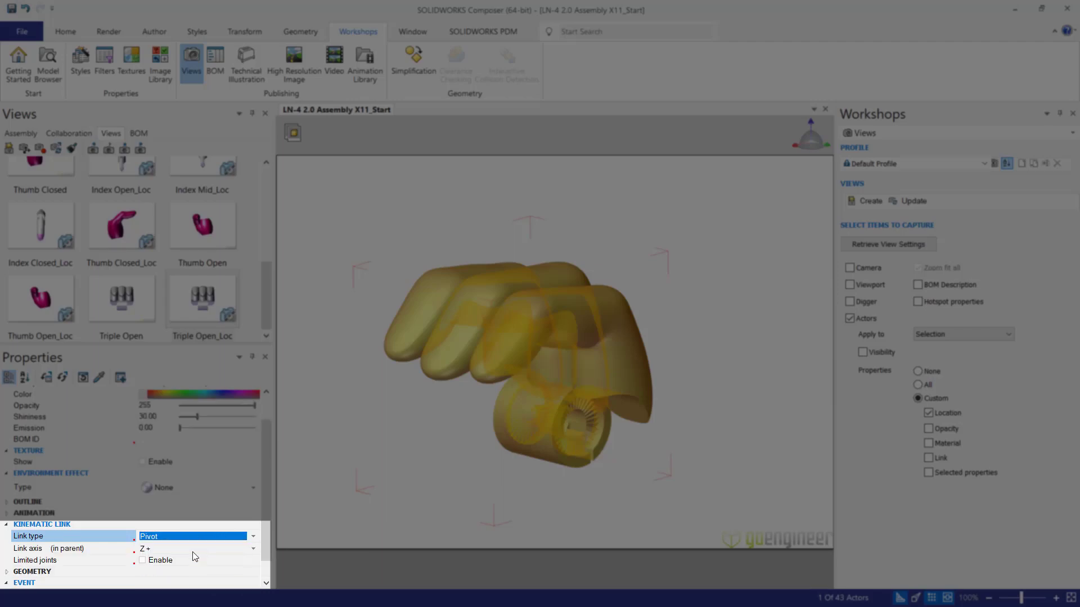
# Step: Set the three-finger part's pivot on the axis of its round hinge opening using the On Line/Axis option
pyautogui.click(243, 32)
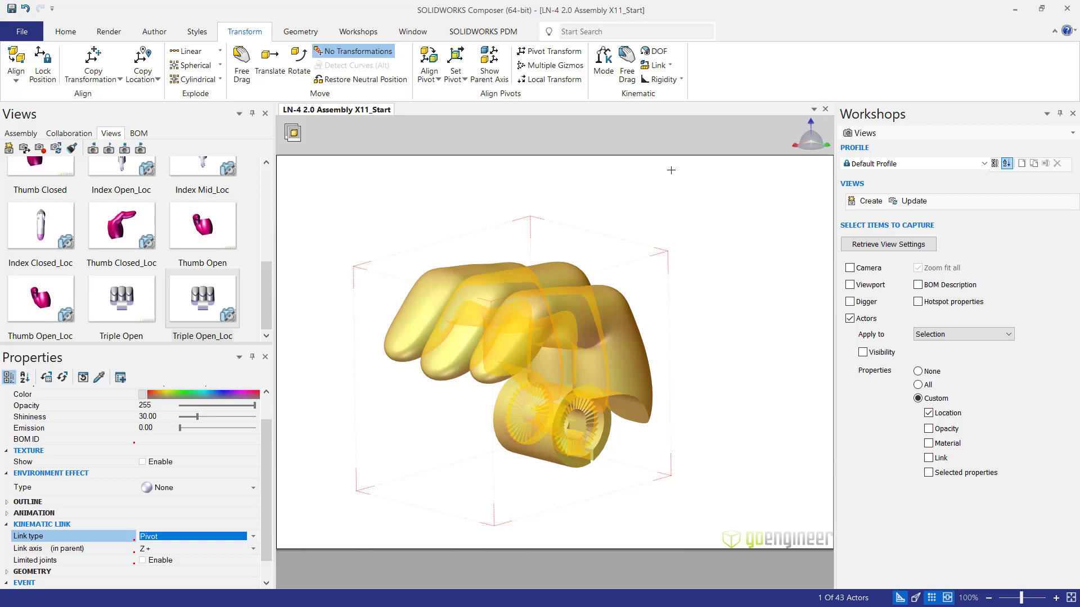
pyautogui.click(464, 81)
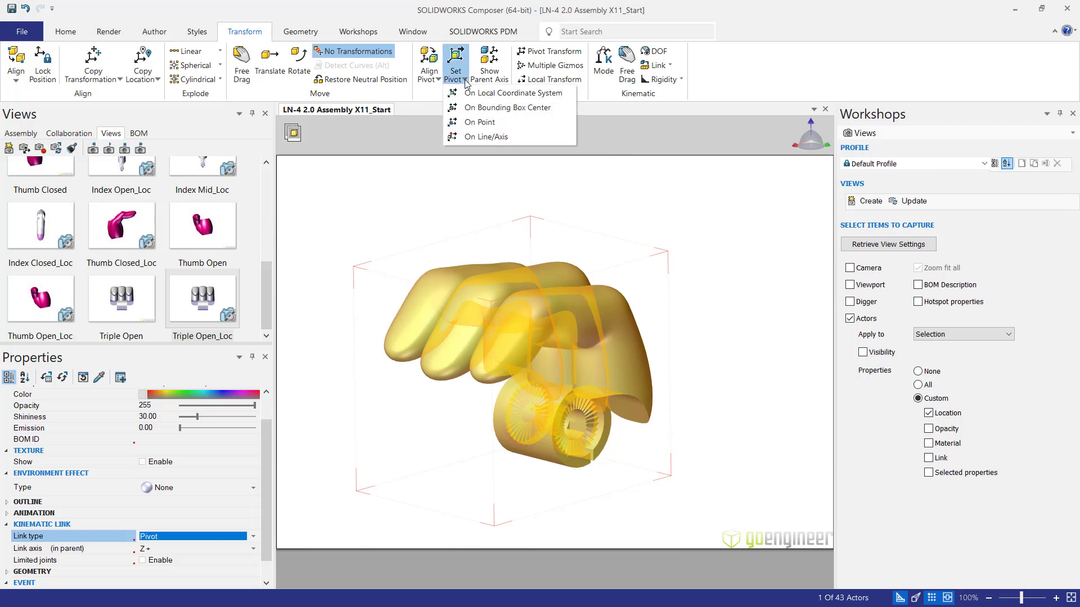
pyautogui.click(532, 138)
pyautogui.click(580, 431)
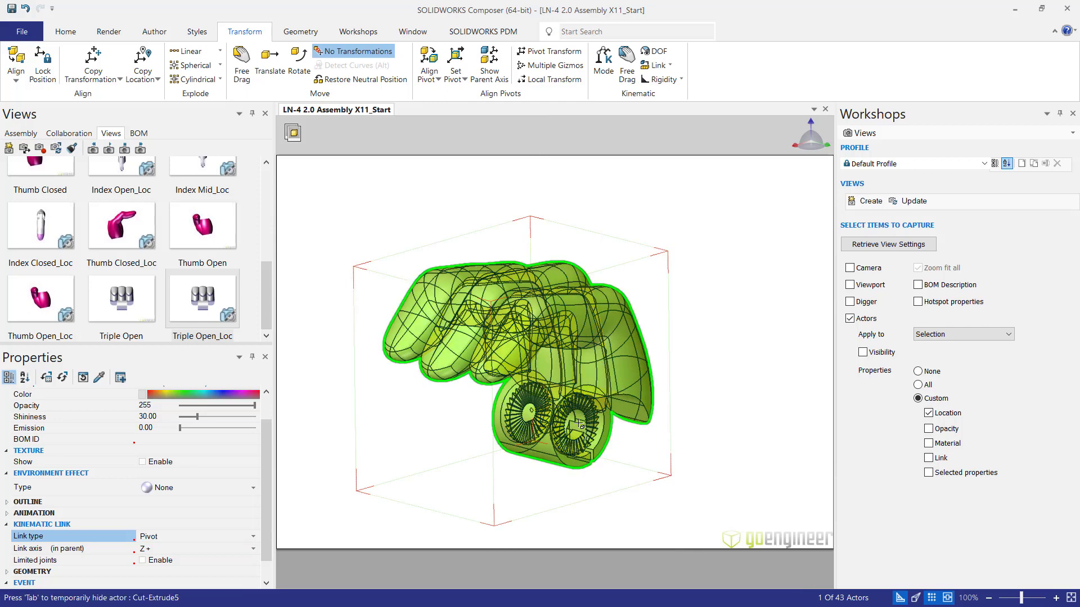
# Step: Rotate the three-finger part about its hinge axis, swinging the fingers down into the closed position
pyautogui.click(298, 65)
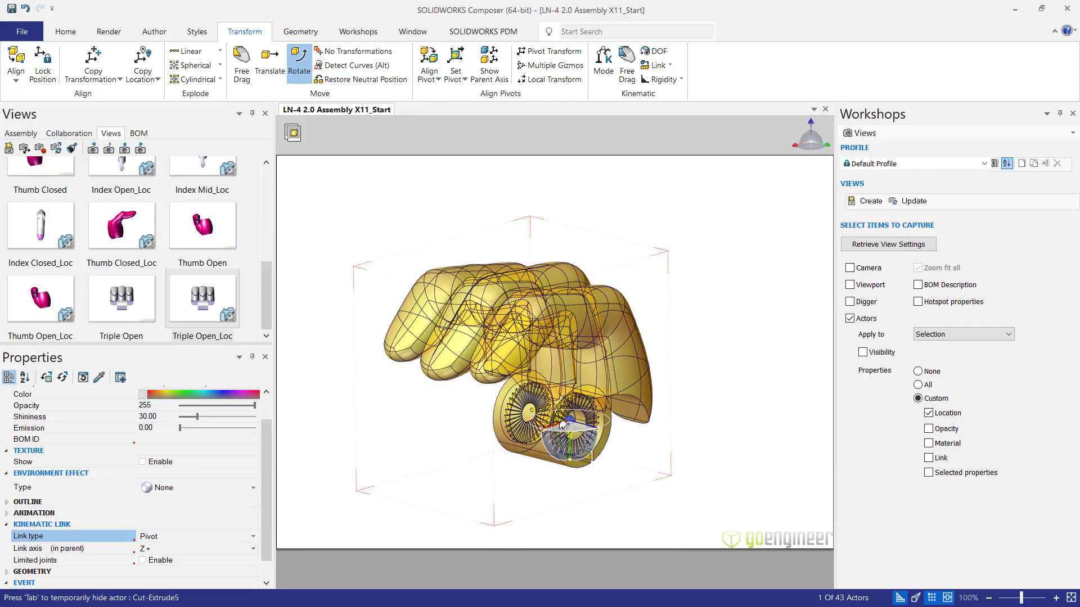
pyautogui.moveTo(547, 454); pyautogui.dragTo(617, 468)
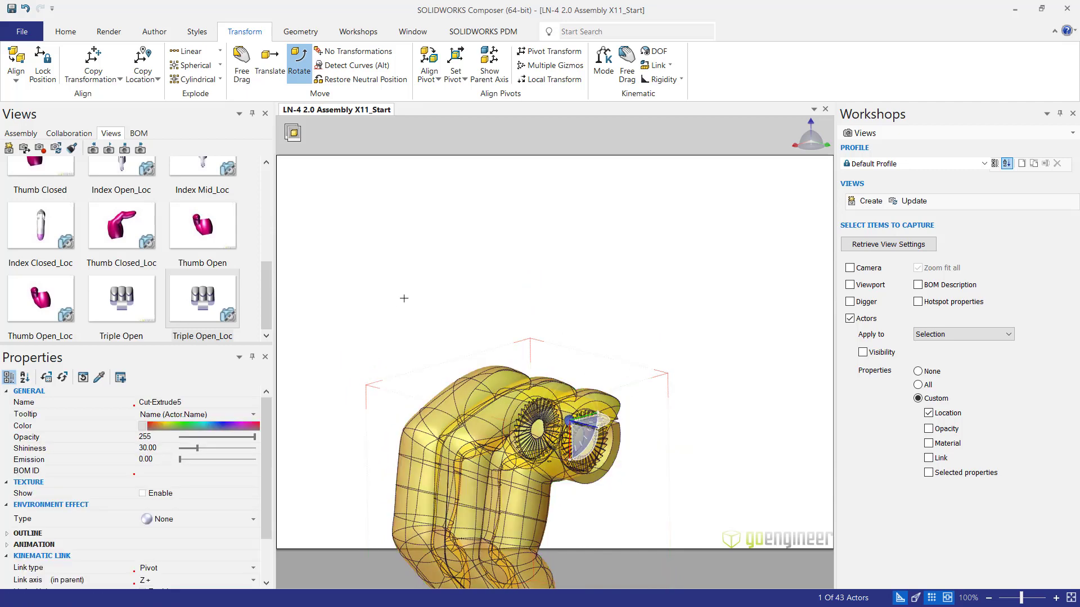
pyautogui.press('Escape')
pyautogui.hotkey('ctrl', 'z')
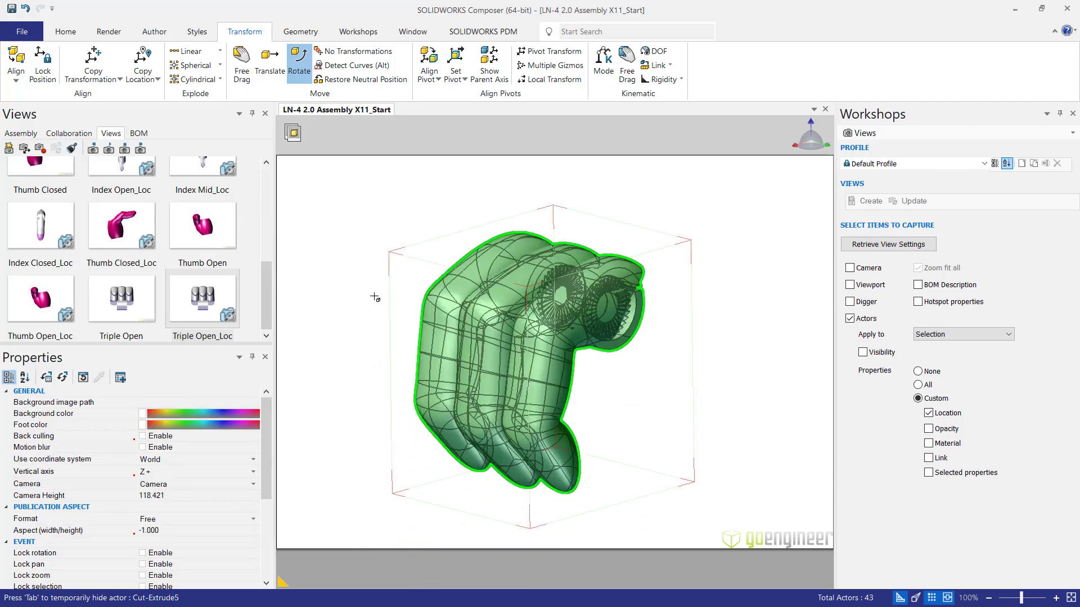
# Step: Apply the Front CAM camera view and save the closed-finger changes in a new view
pyautogui.scroll(2, 120, 236)
pyautogui.scroll(3, 119, 237)
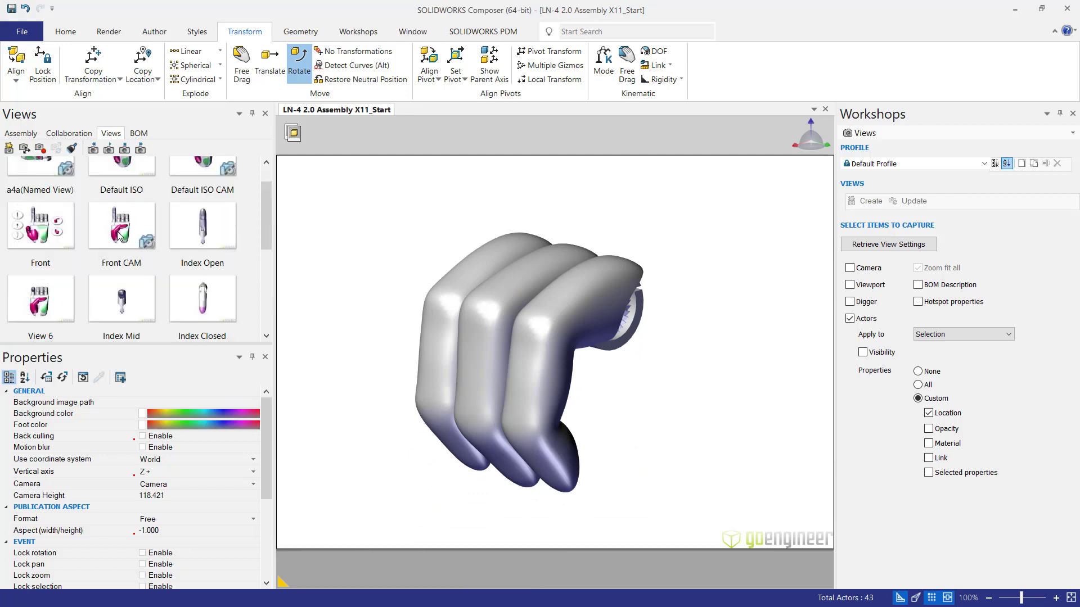
pyautogui.click(119, 237)
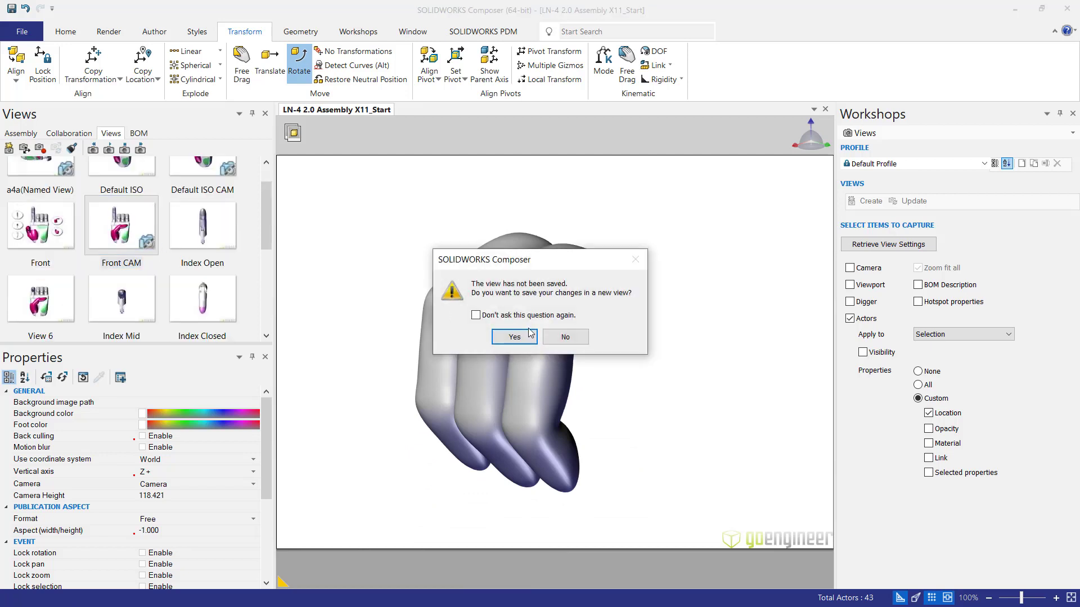
pyautogui.click(514, 336)
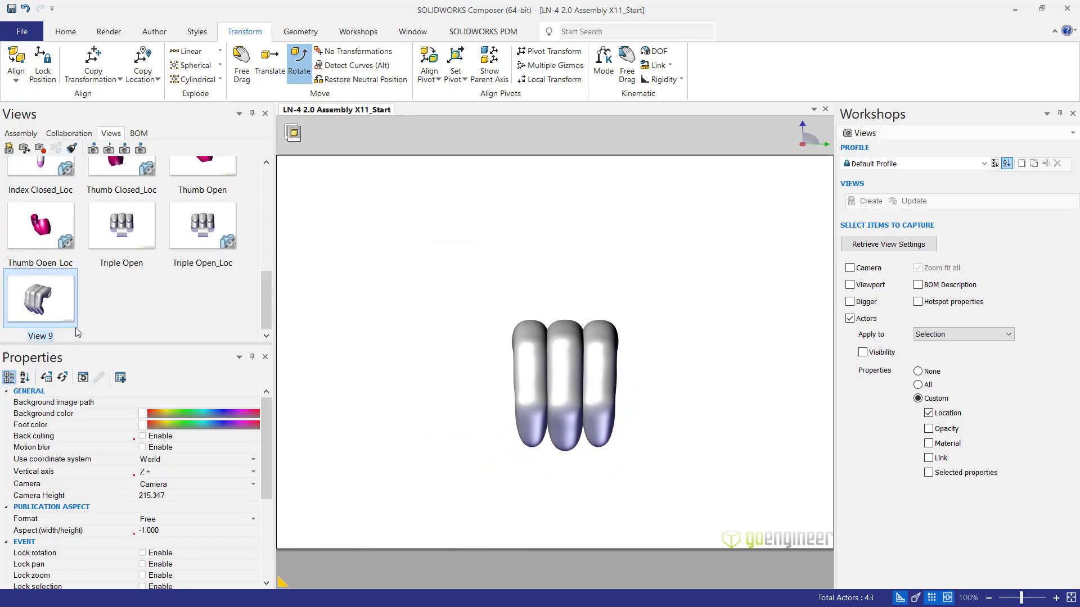
# Step: Update the new view with the closed fingers seen from the front and fitted to the page, and name it "Triple Closed"
pyautogui.click(41, 149)
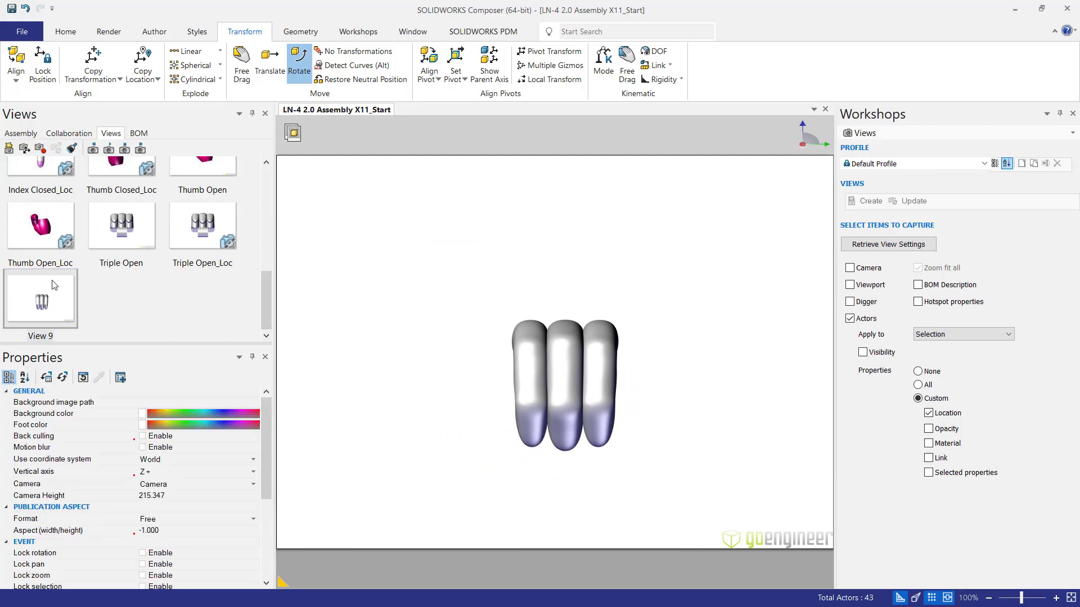
pyautogui.doubleClick(486, 335)
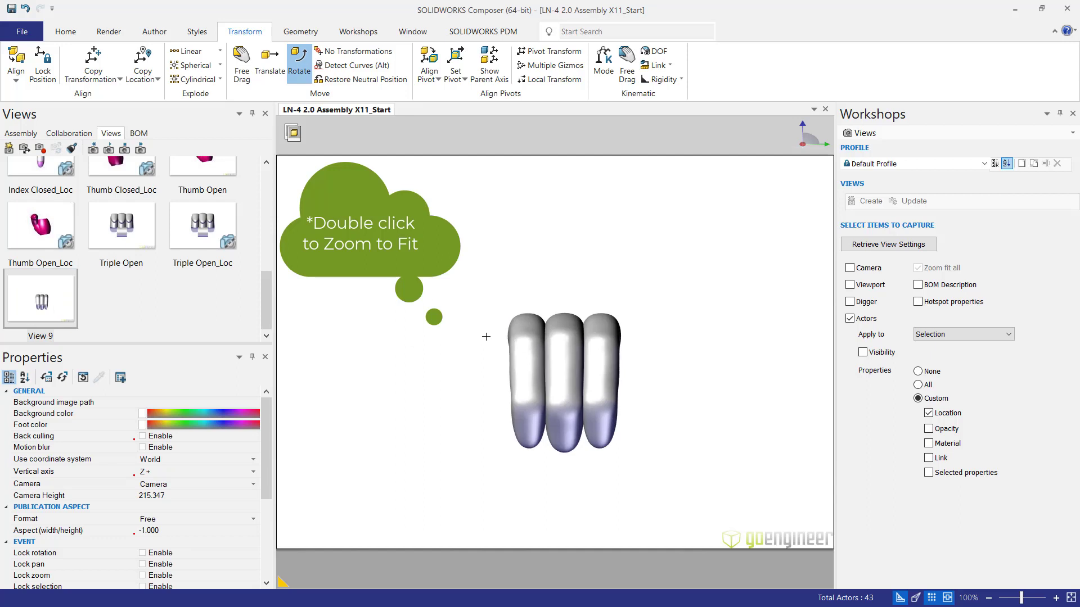
pyautogui.click(40, 149)
pyautogui.click(43, 337)
pyautogui.click(43, 336)
pyautogui.write('Triple Closed')
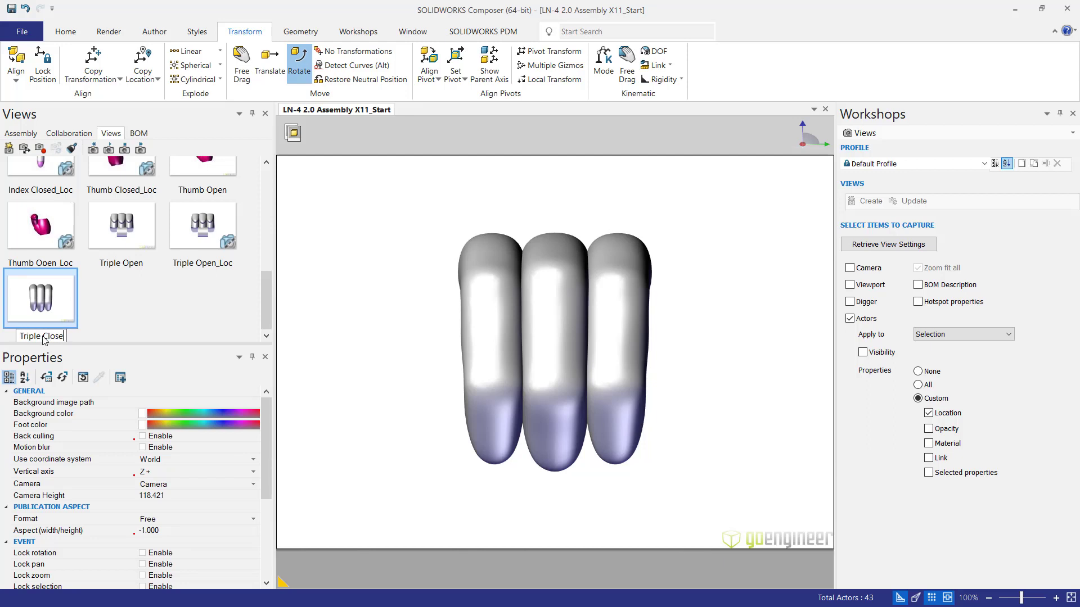
# Step: Create a location-only custom view of the closed three-finger part and name it "Triple Closed_Loc"
pyautogui.press('Return')
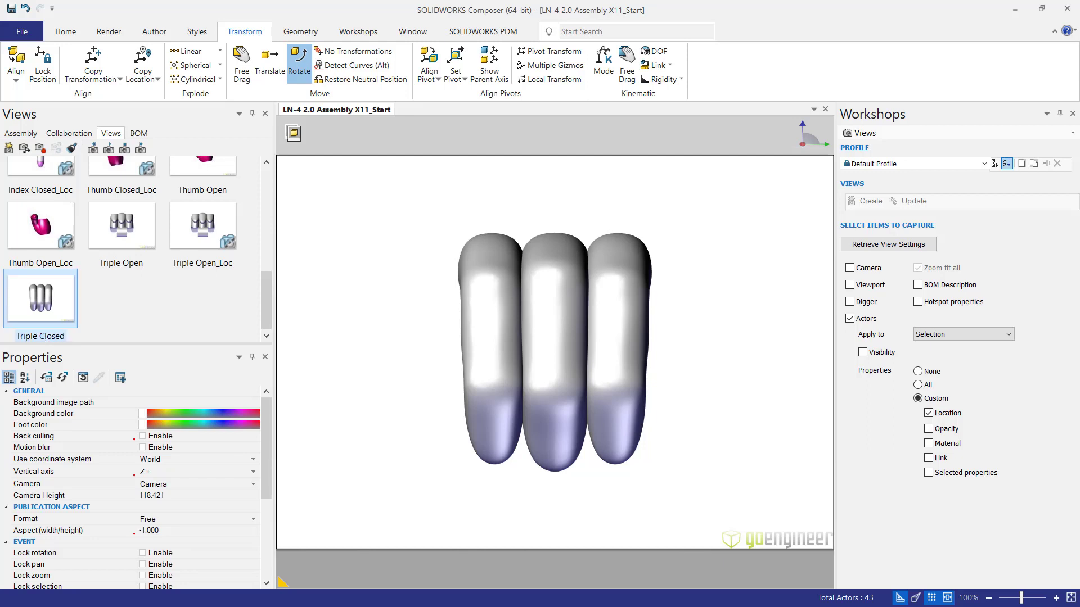
pyautogui.click(533, 296)
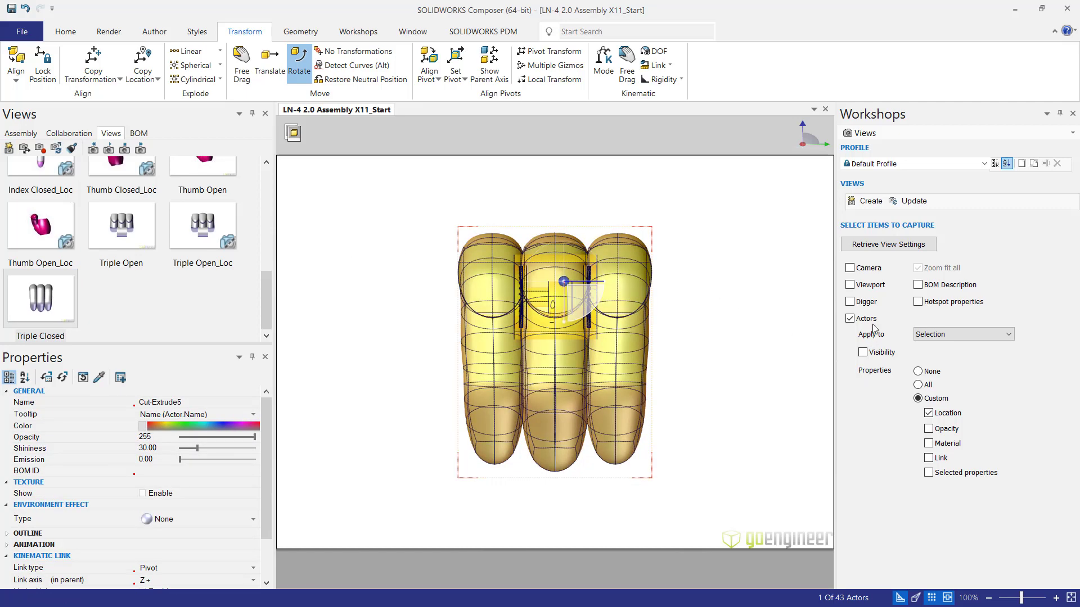
pyautogui.click(866, 201)
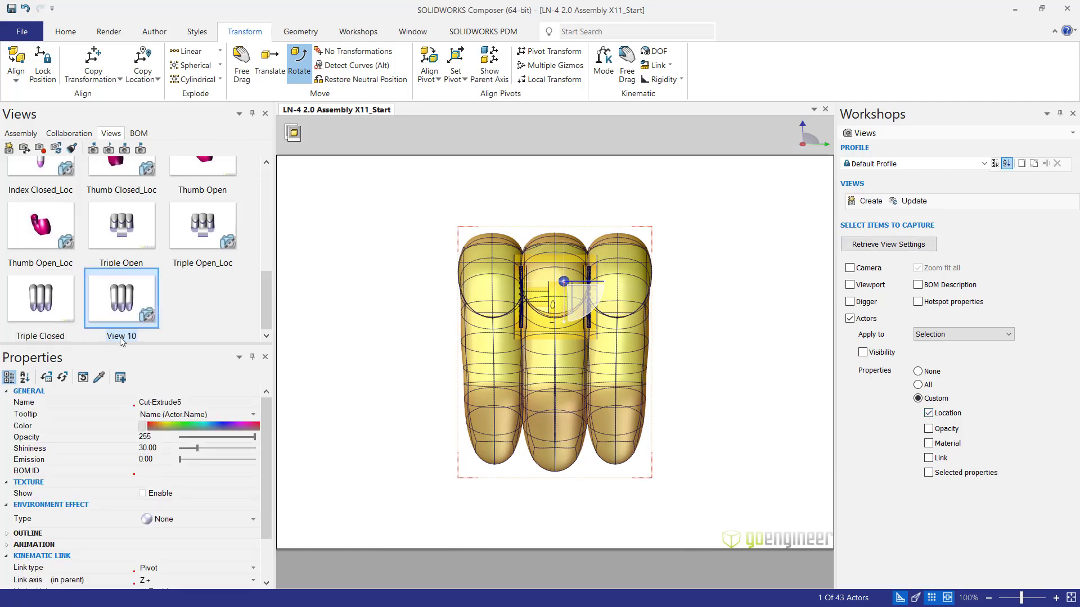
pyautogui.click(135, 336)
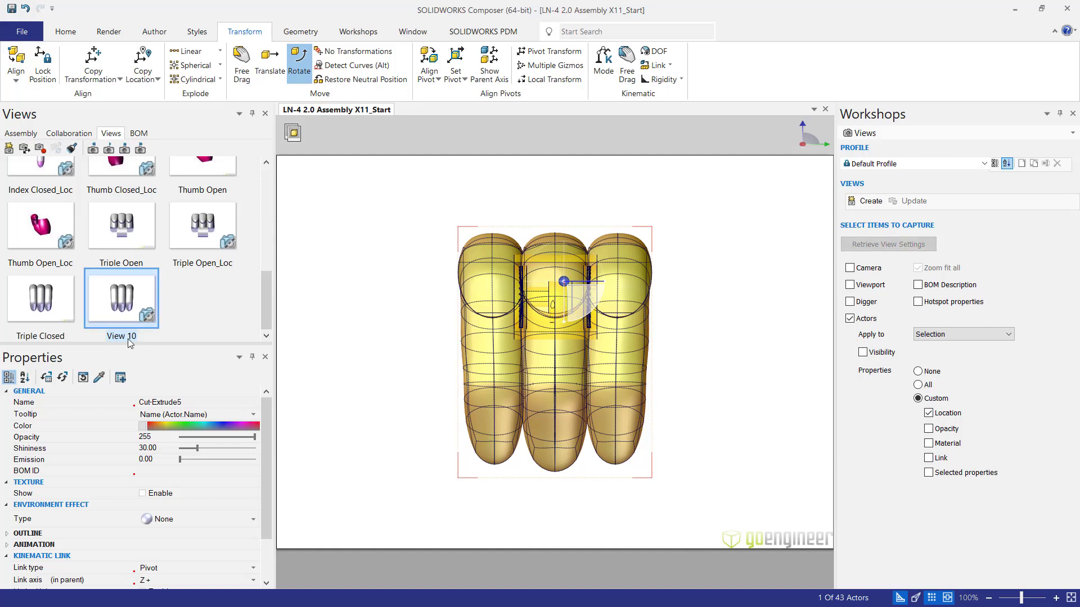
pyautogui.click(130, 338)
pyautogui.write('Triple Closed_Loc')
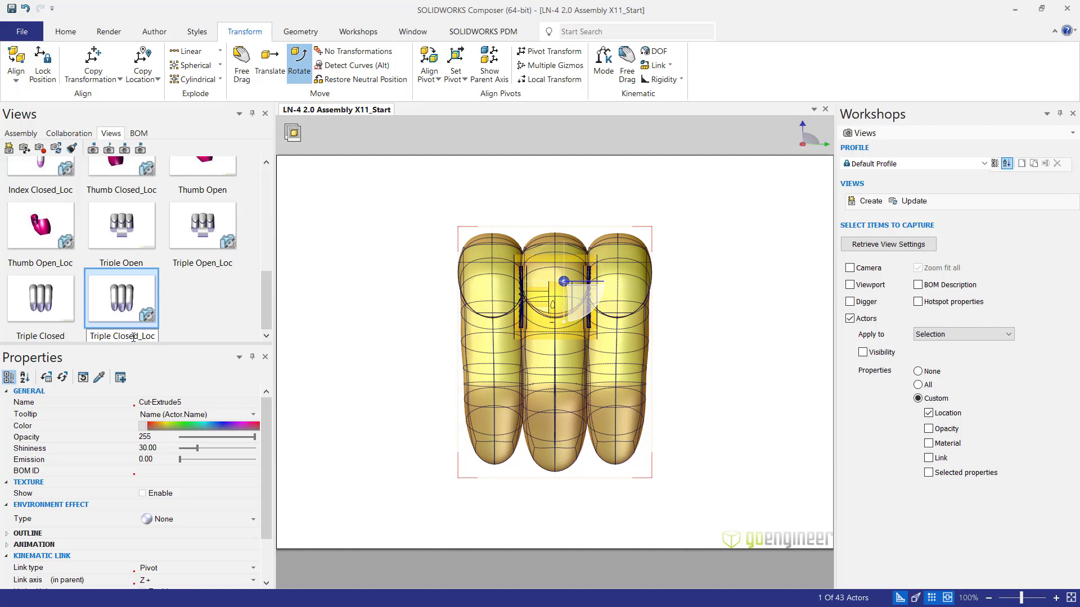
pyautogui.press('Return')
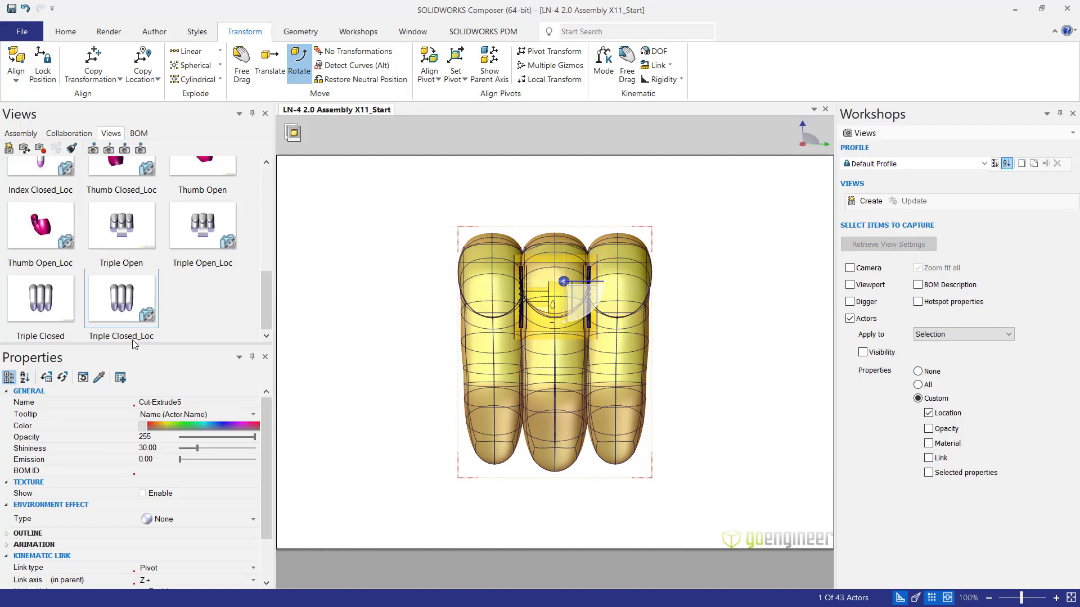
pyautogui.click(368, 303)
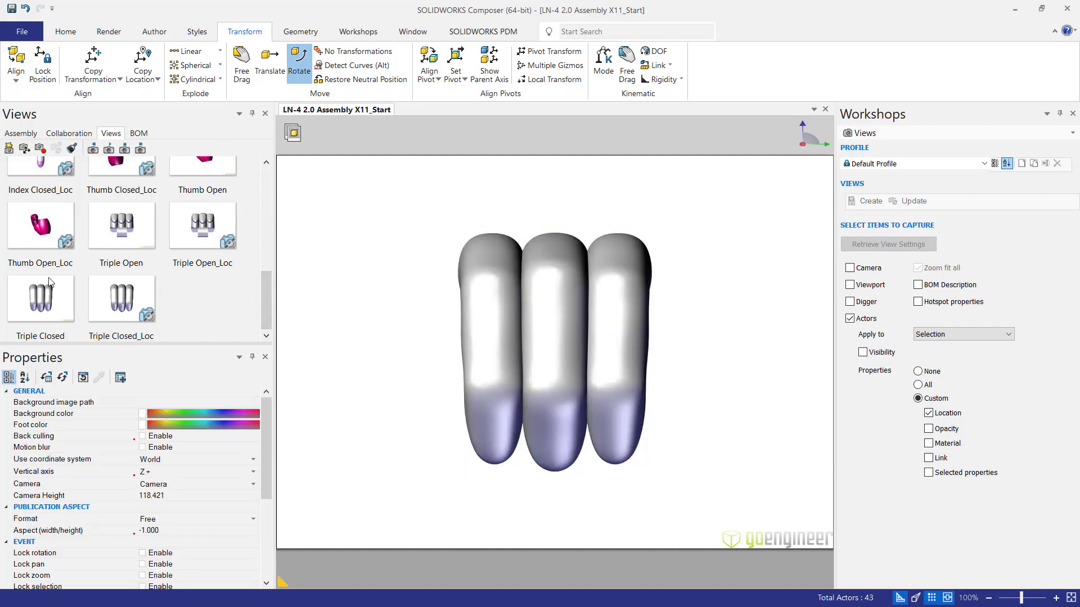
# Step: Restore the Front view and draw a vertical magnetic line about 158 units long on the outer side of the thumb images
pyautogui.scroll(5, 49, 281)
pyautogui.click(50, 260)
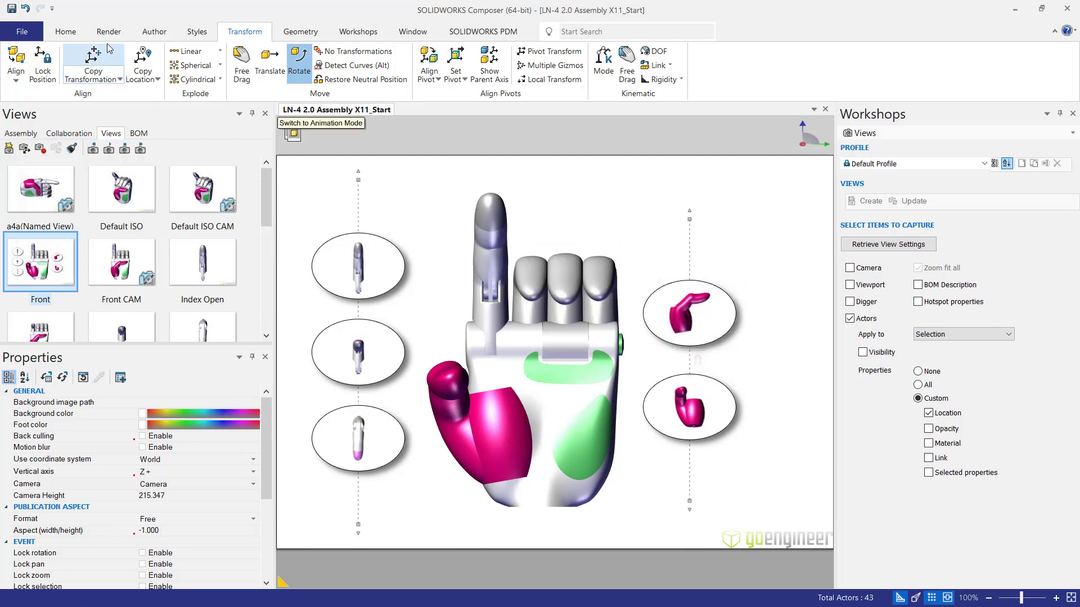
pyautogui.click(154, 32)
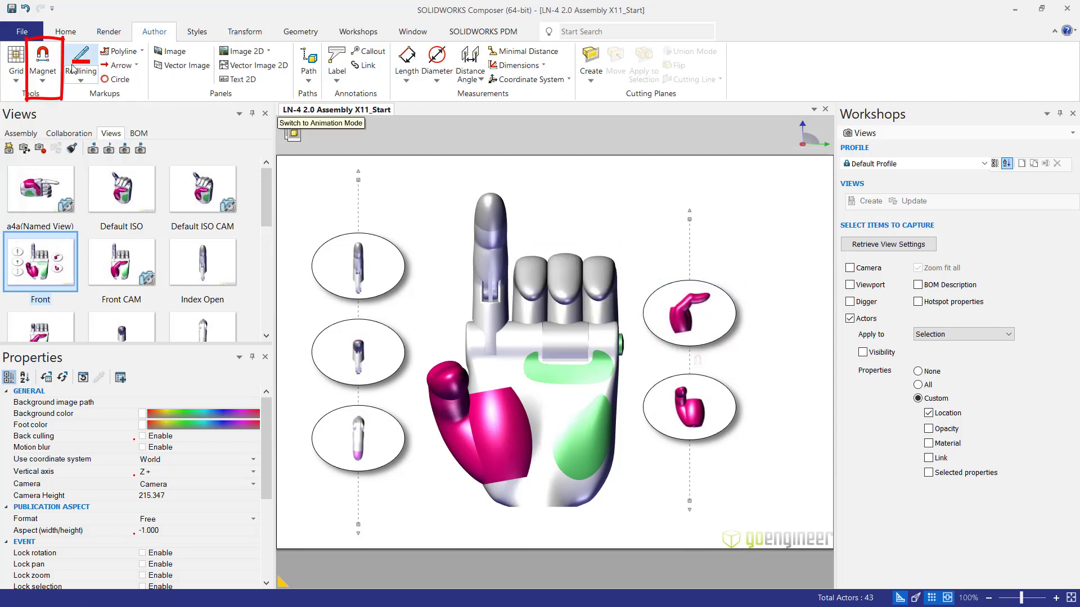
pyautogui.click(43, 59)
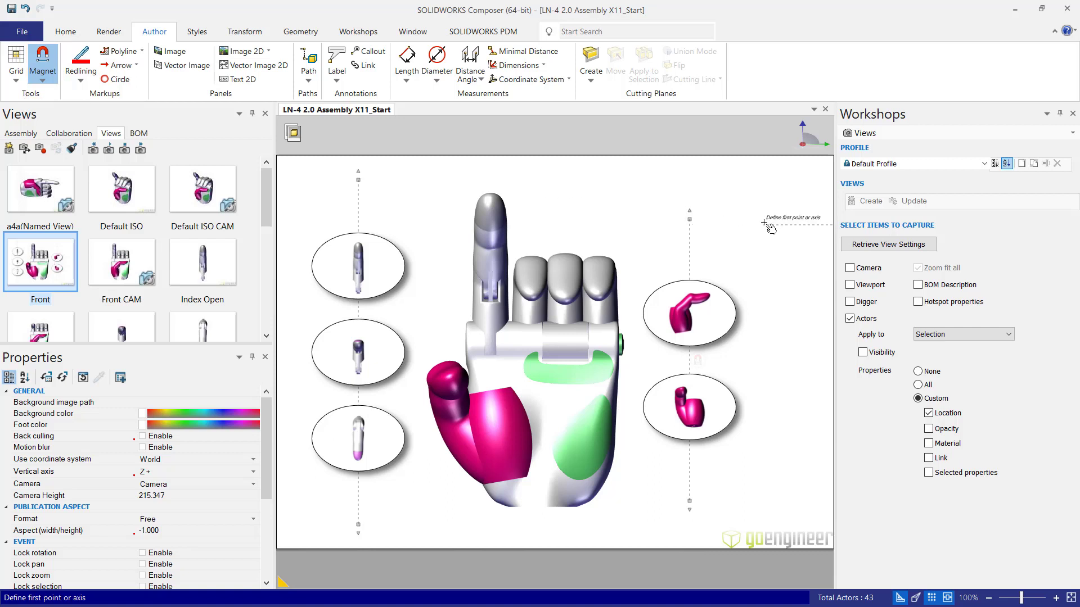
pyautogui.click(777, 205)
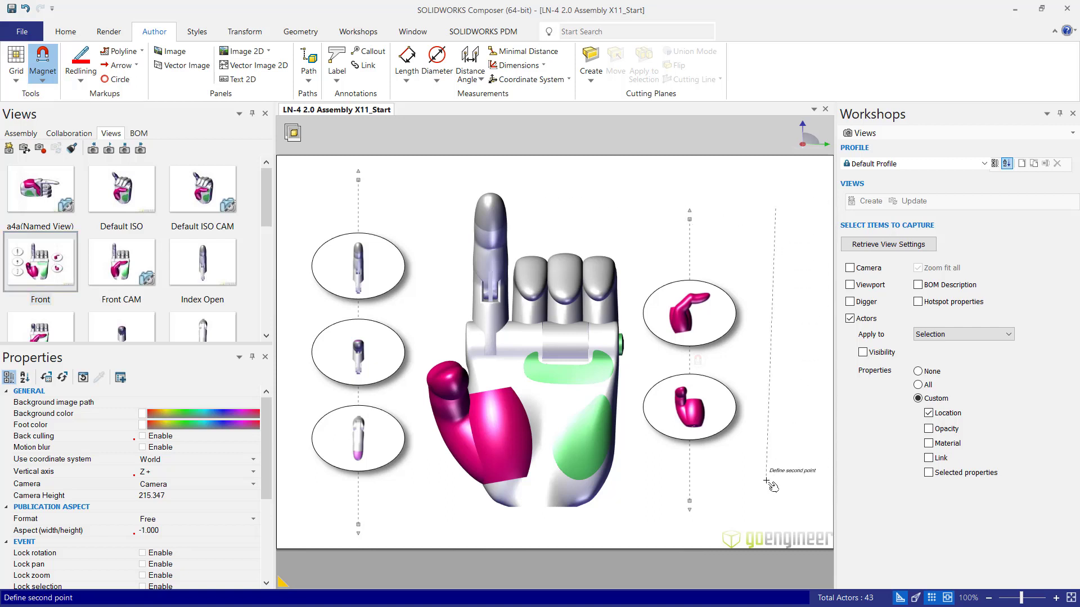
pyautogui.click(775, 504)
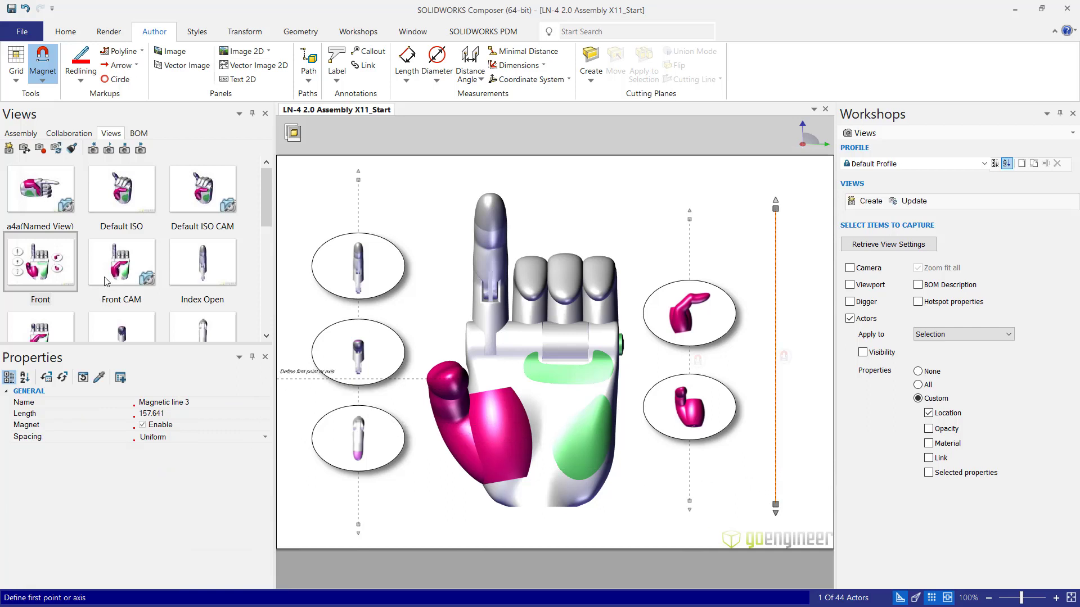
pyautogui.press('Escape')
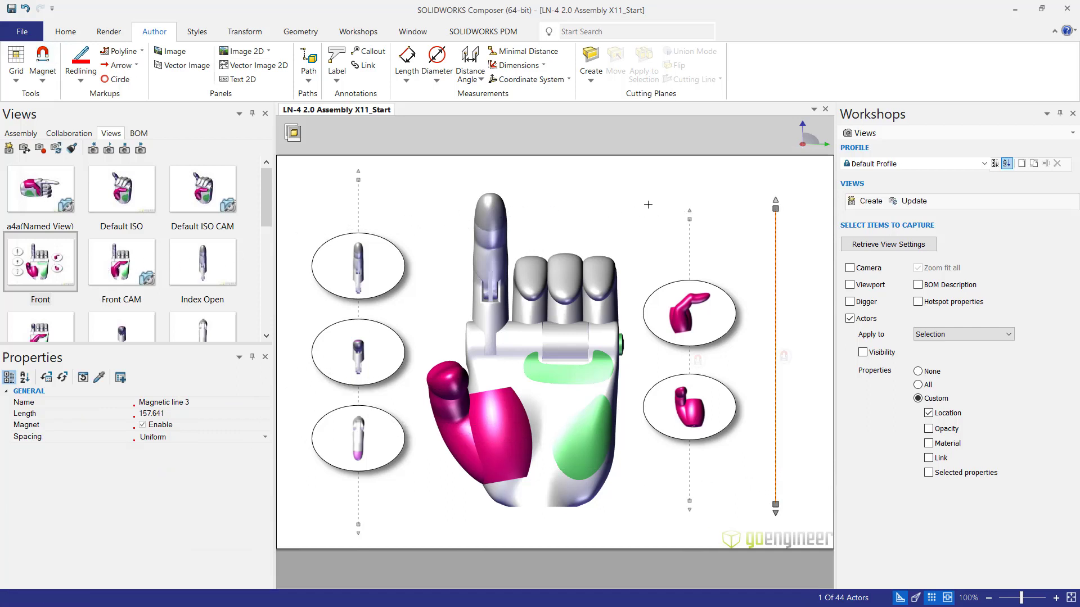
# Step: Place the Triple Open and Triple Closed views on the page as 2D images near the new magnetic line
pyautogui.scroll(-6, 161, 276)
pyautogui.click(215, 312)
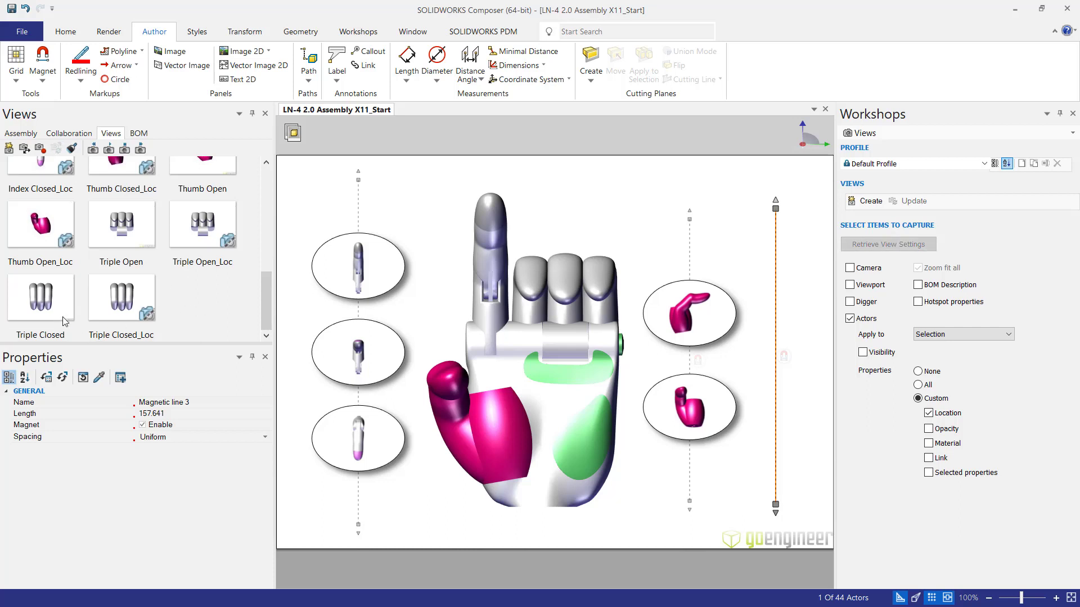
pyautogui.click(116, 234)
pyautogui.moveTo(119, 236); pyautogui.dragTo(752, 249)
pyautogui.click(736, 252)
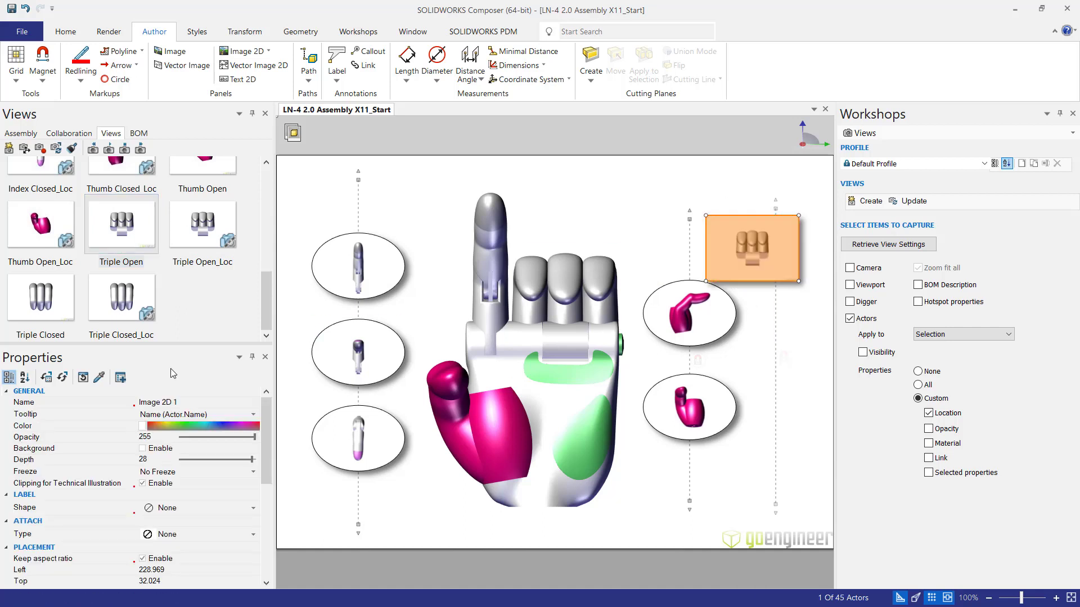
pyautogui.click(175, 316)
pyautogui.click(31, 306)
pyautogui.moveTo(35, 307); pyautogui.dragTo(796, 392)
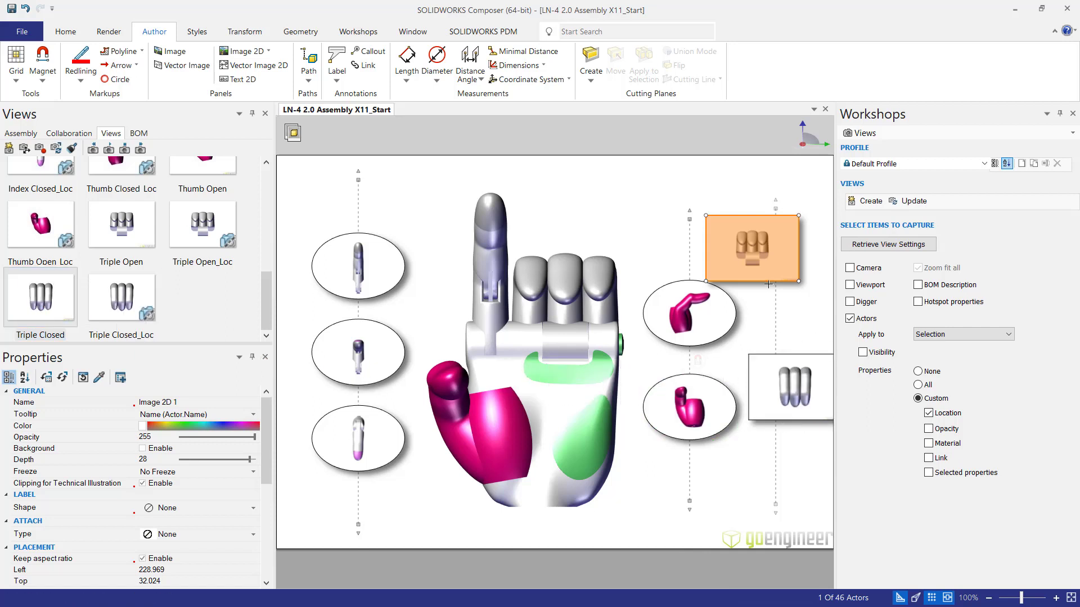
# Step: Set the label shape of both three-finger images to Ellipse
pyautogui.click(188, 507)
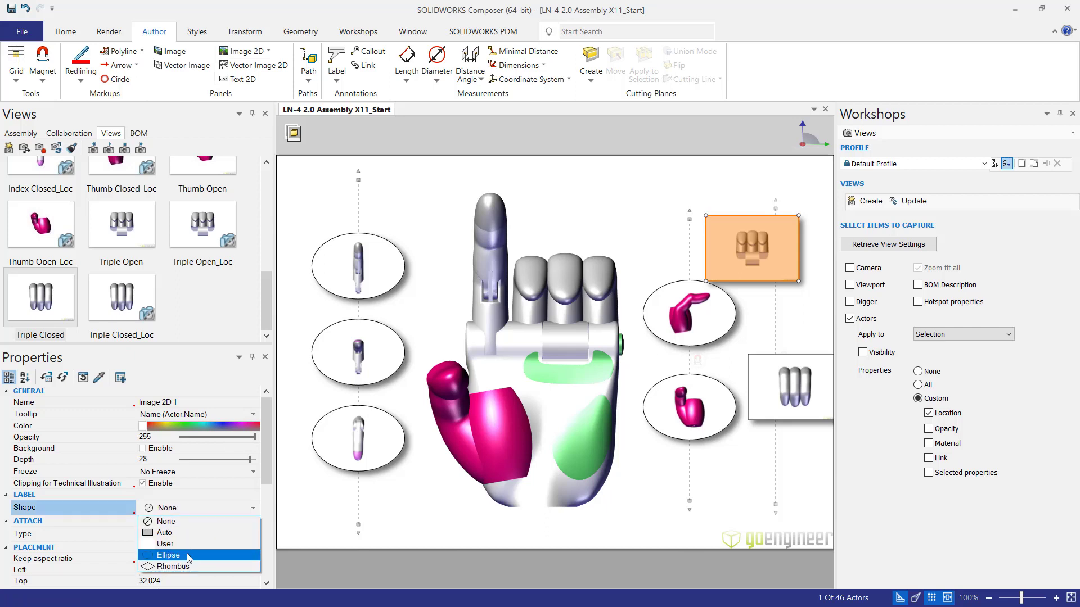
pyautogui.click(187, 554)
pyautogui.click(791, 388)
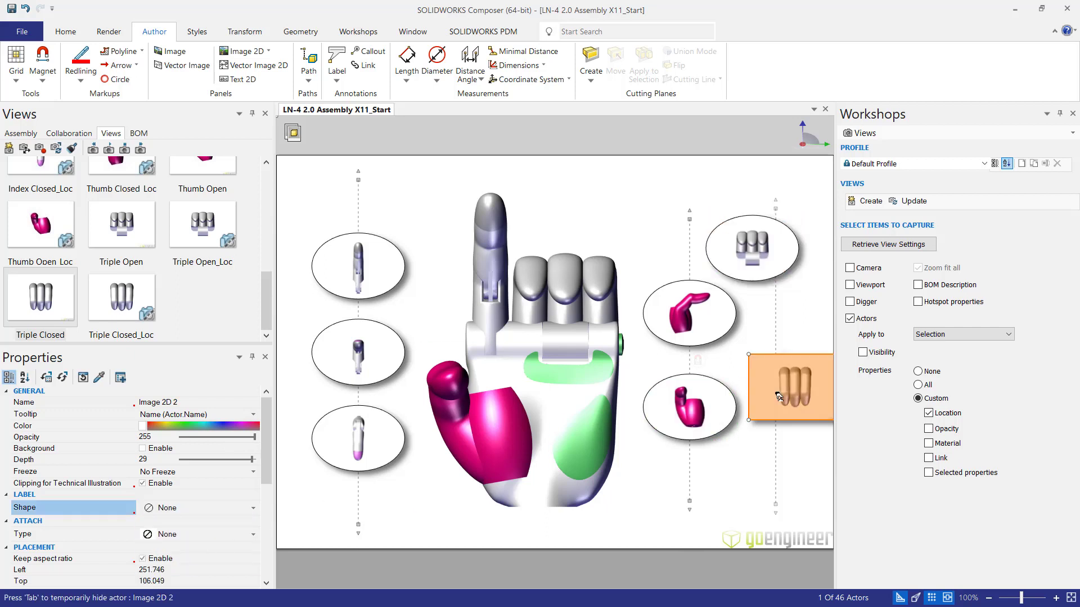
pyautogui.click(190, 508)
pyautogui.click(186, 554)
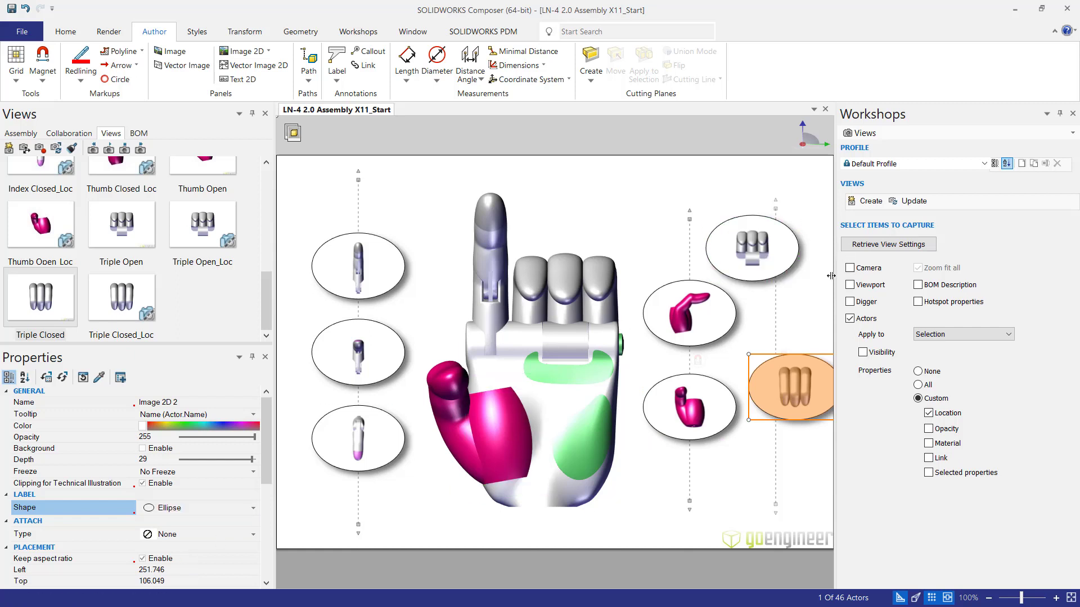
# Step: Attach both three-finger images to the new magnetic line, with the open fingers above the closed ones
pyautogui.click(759, 265)
pyautogui.moveTo(759, 265); pyautogui.dragTo(768, 347)
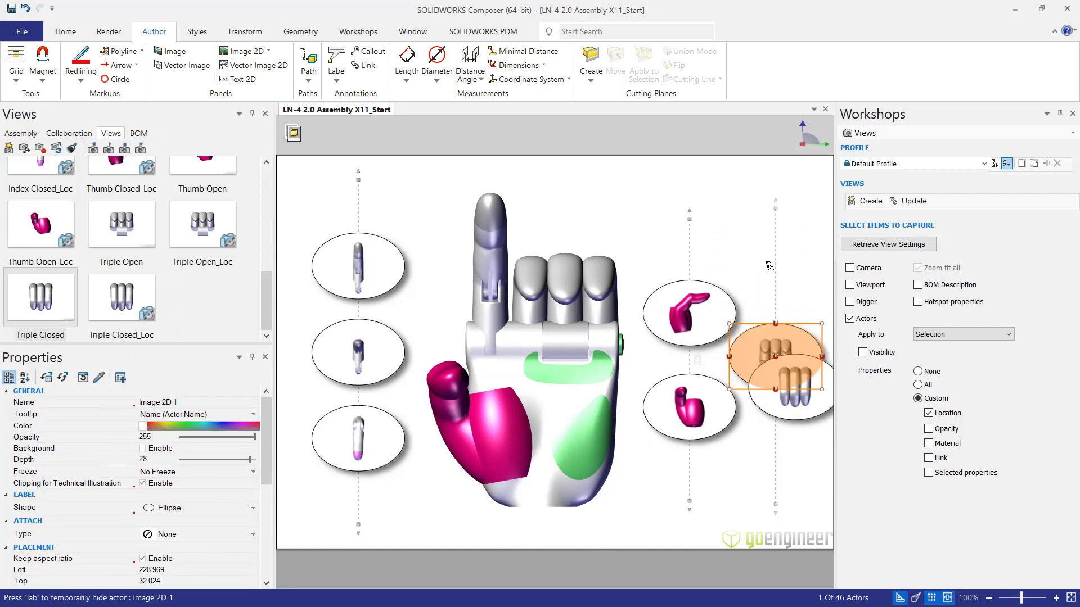
pyautogui.click(801, 427)
pyautogui.moveTo(802, 427); pyautogui.dragTo(787, 428)
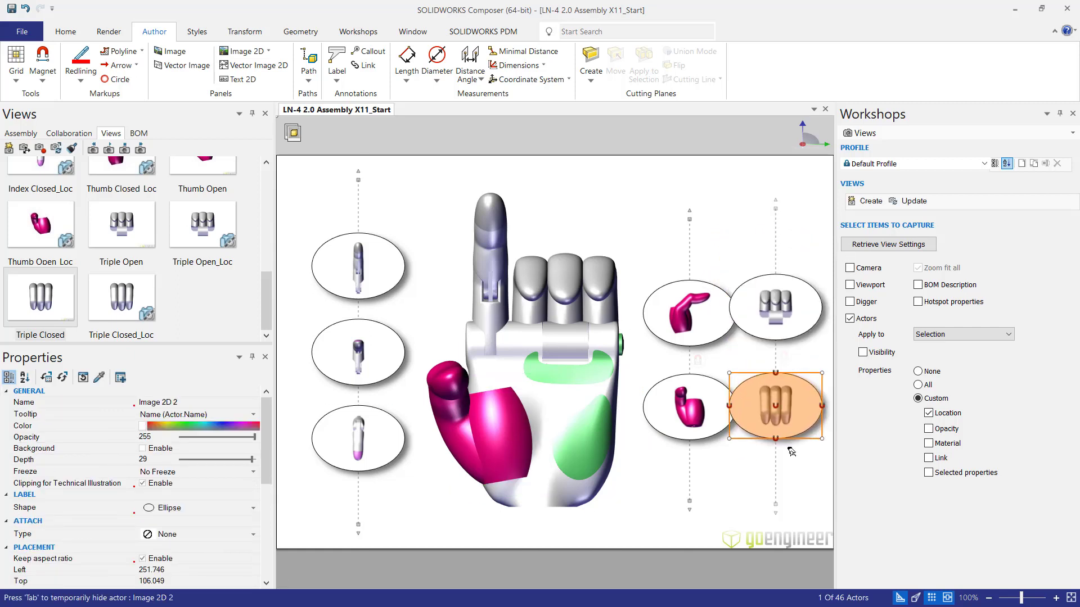
pyautogui.click(778, 246)
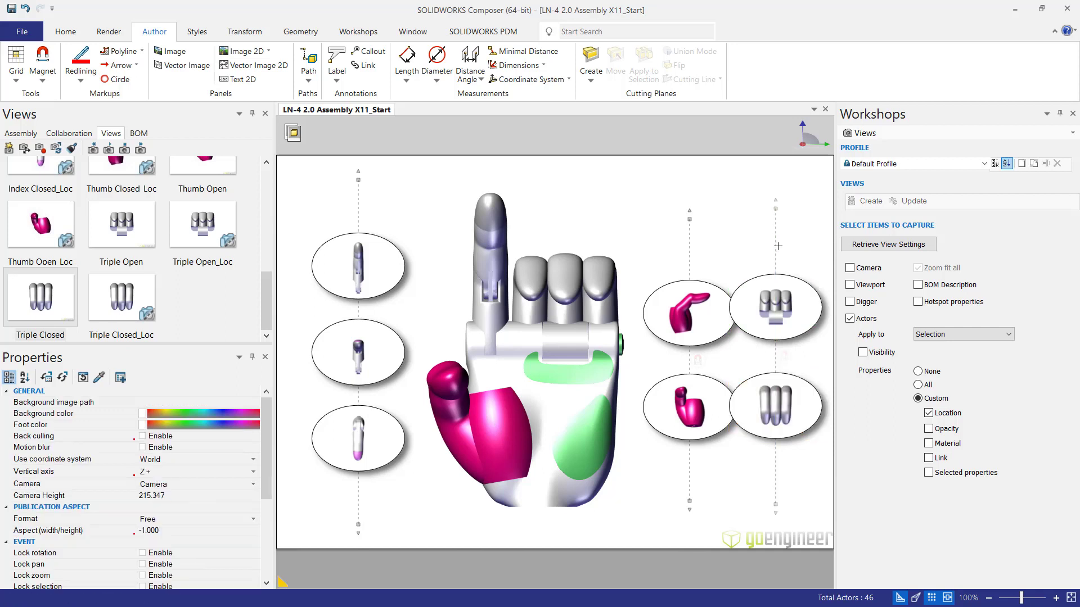
# Step: Shift the thumb and three-finger magnetic lines apart so that their ellipse images do not overlap
pyautogui.moveTo(776, 242); pyautogui.dragTo(782, 243)
pyautogui.click(690, 248)
pyautogui.moveTo(691, 248); pyautogui.dragTo(677, 244)
pyautogui.click(723, 238)
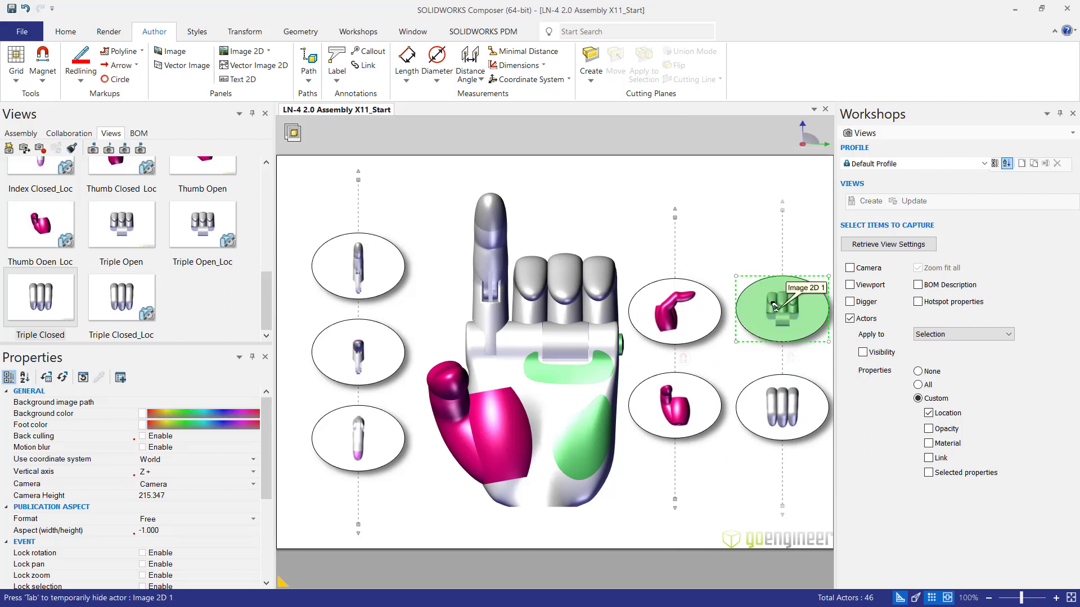
# Step: Link the open three-finger image to the Triple Open_Loc view
pyautogui.click(774, 306)
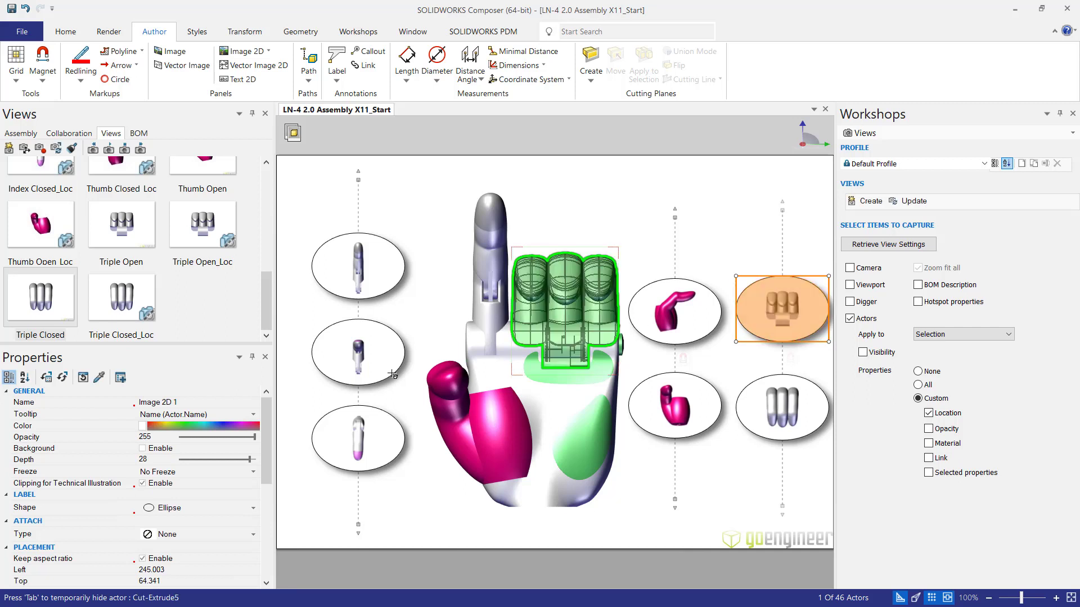
pyautogui.moveTo(264, 414); pyautogui.dragTo(266, 525)
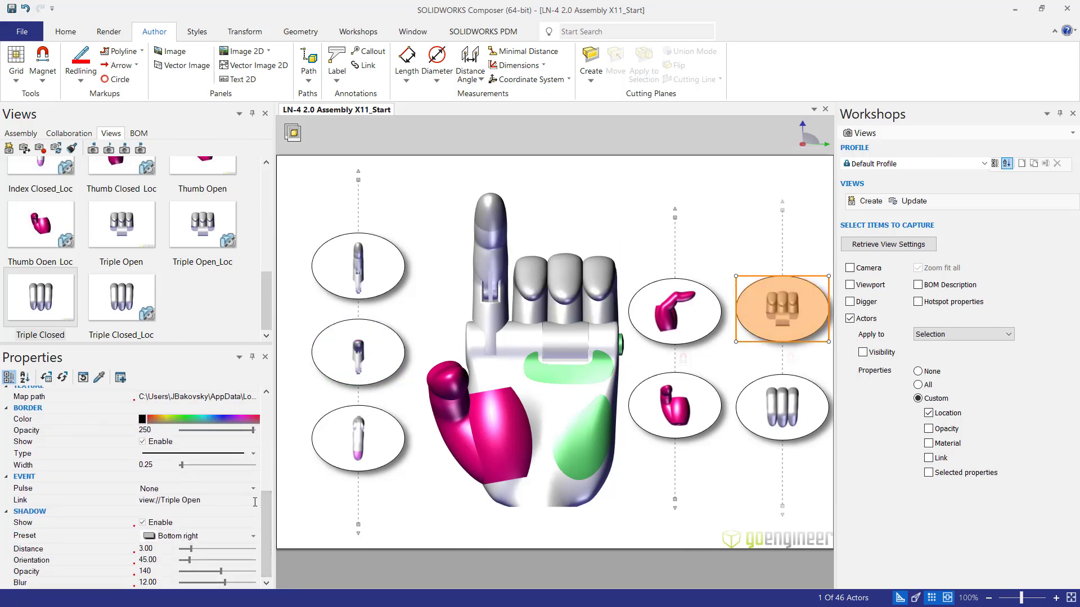
pyautogui.click(255, 501)
pyautogui.click(254, 502)
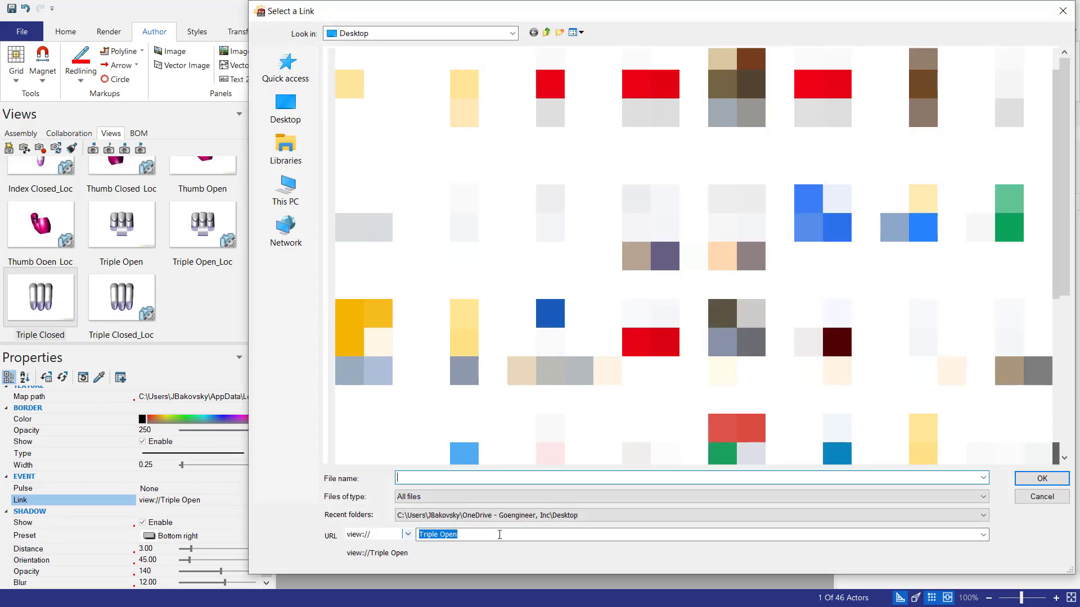
pyautogui.click(407, 534)
pyautogui.click(408, 534)
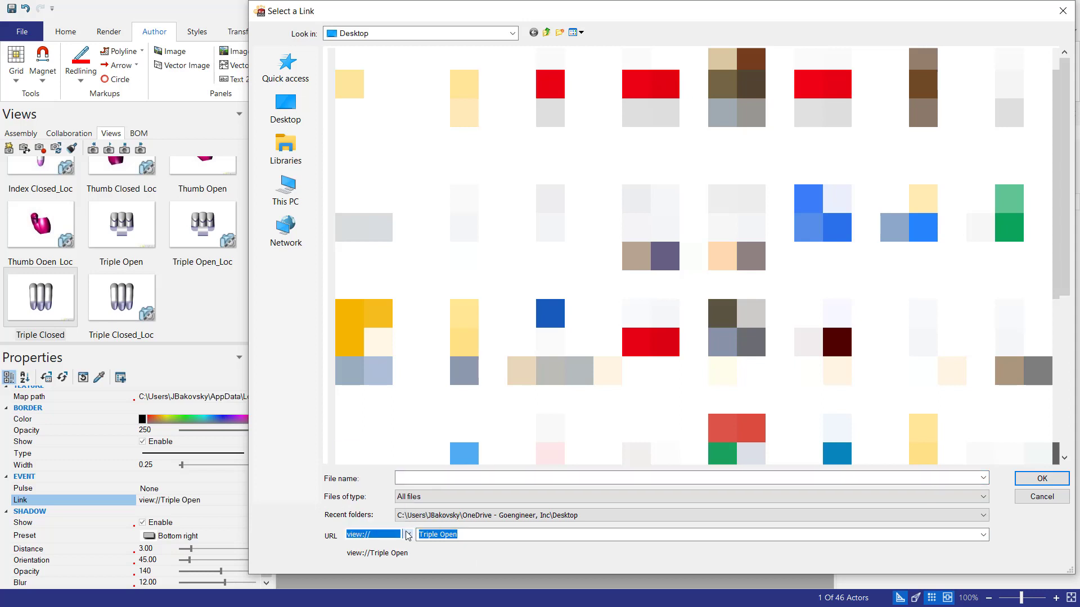
pyautogui.click(983, 535)
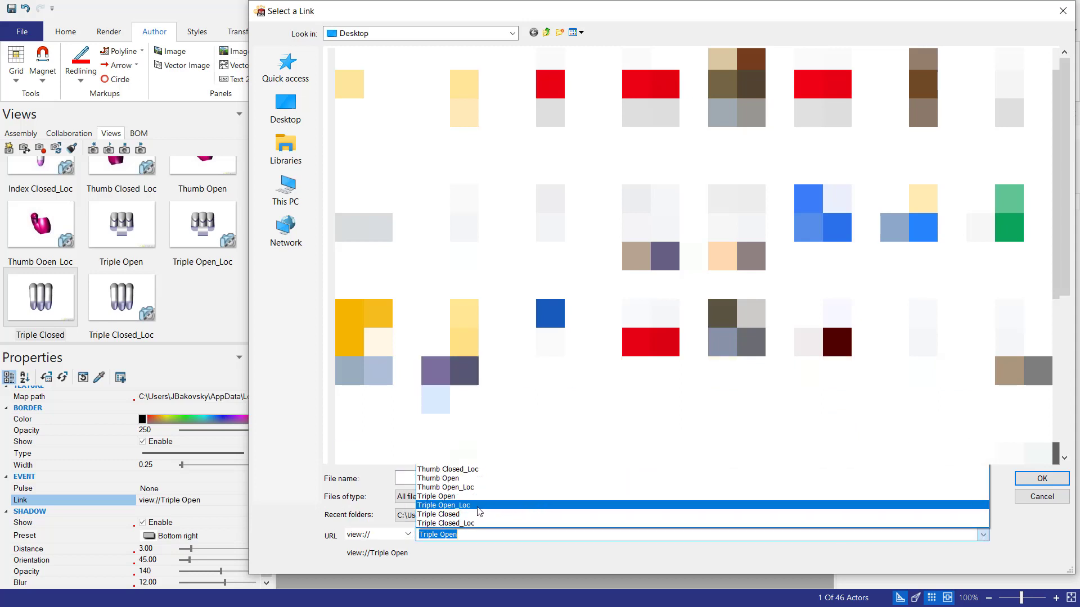
pyautogui.click(479, 507)
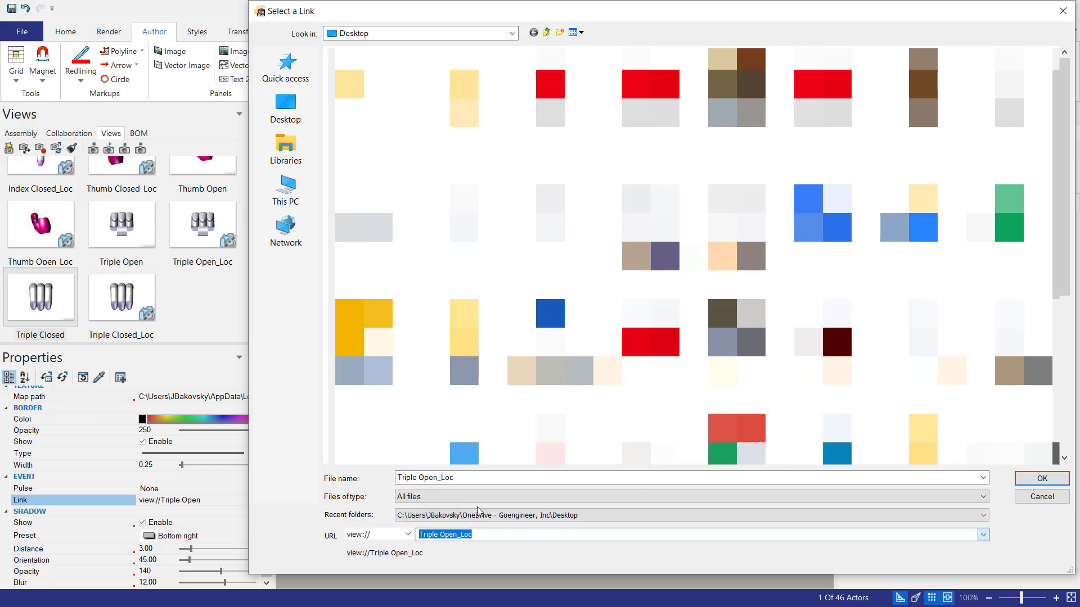
pyautogui.click(1041, 480)
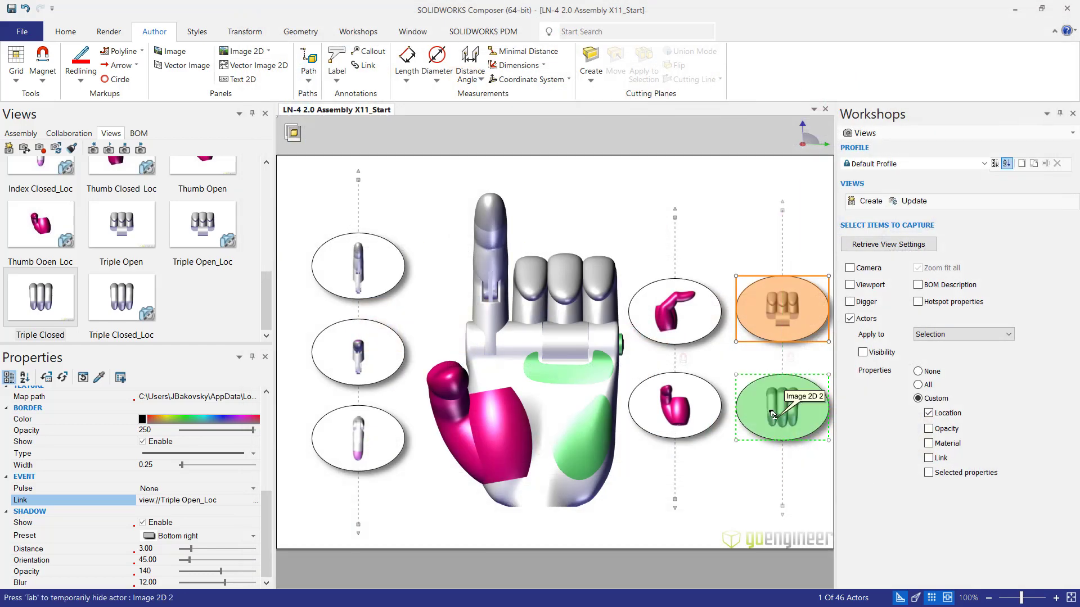
# Step: Link the closed three-finger image to the Triple Closed_Loc view
pyautogui.click(744, 423)
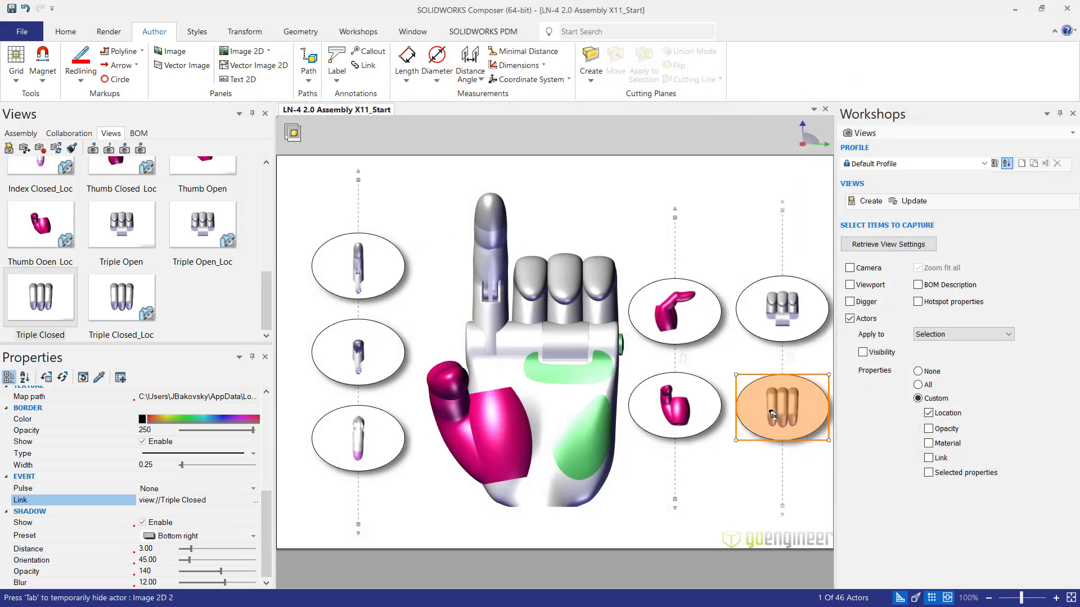
pyautogui.click(256, 500)
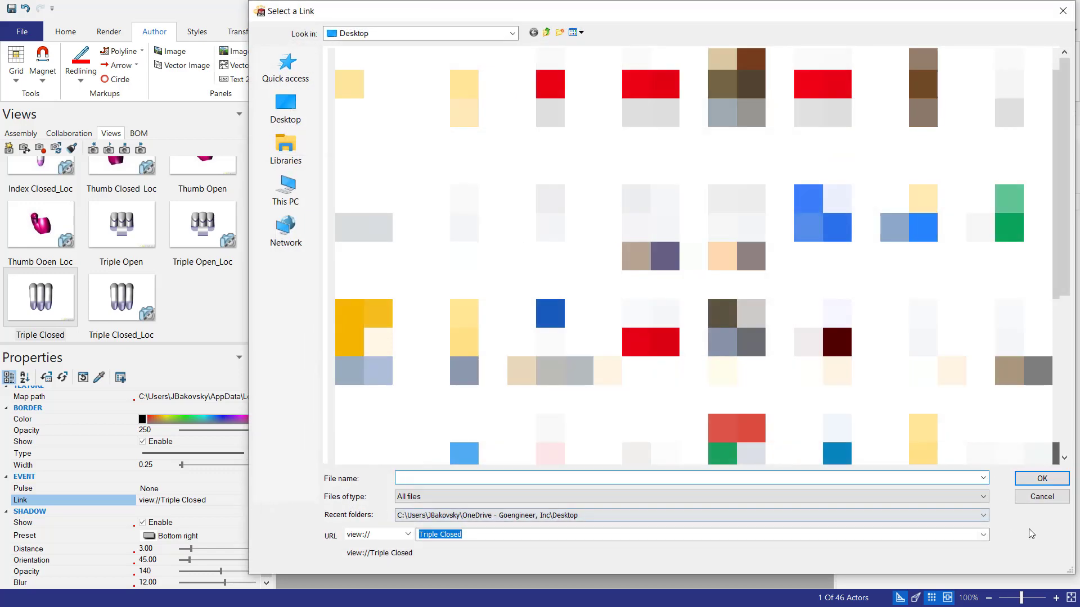
pyautogui.click(984, 535)
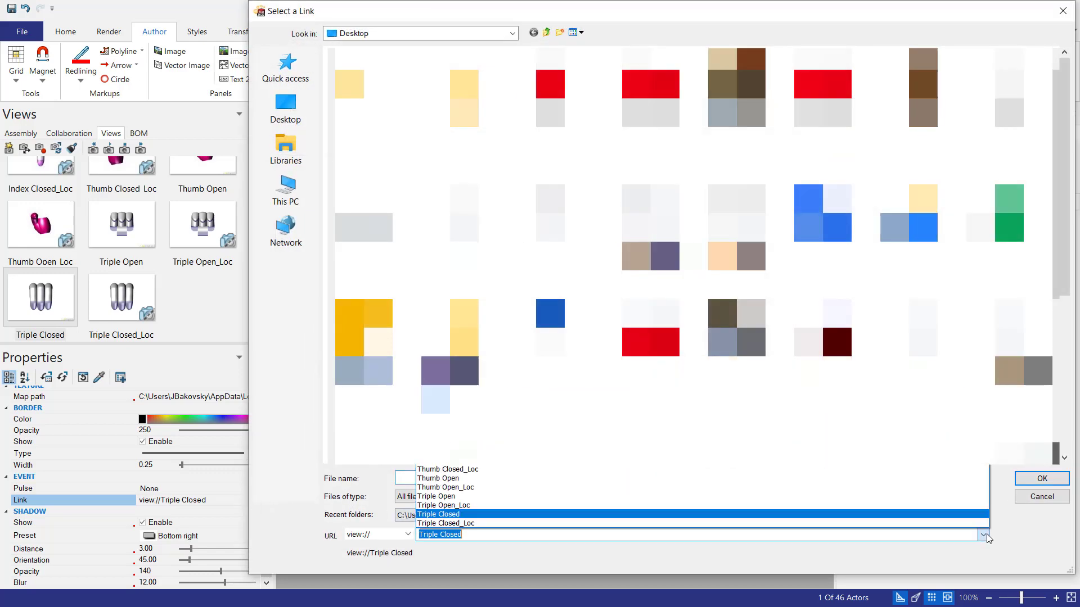
pyautogui.click(522, 523)
pyautogui.click(1027, 481)
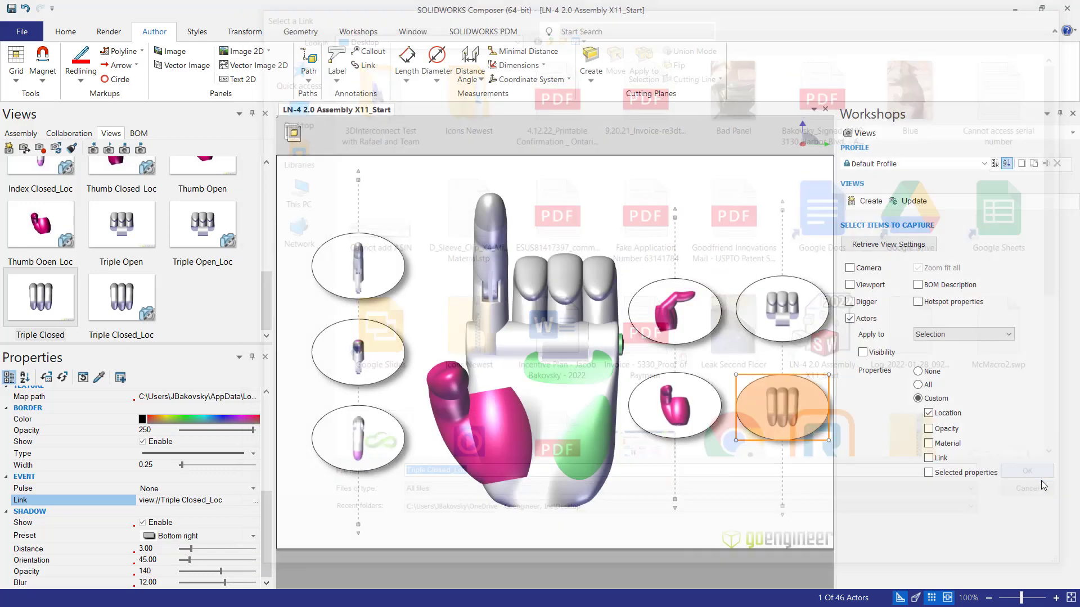
# Step: Update the existing Front view with the current scene, including the linked three-finger images, and clear the selection
pyautogui.scroll(10, 31, 262)
pyautogui.click(35, 251)
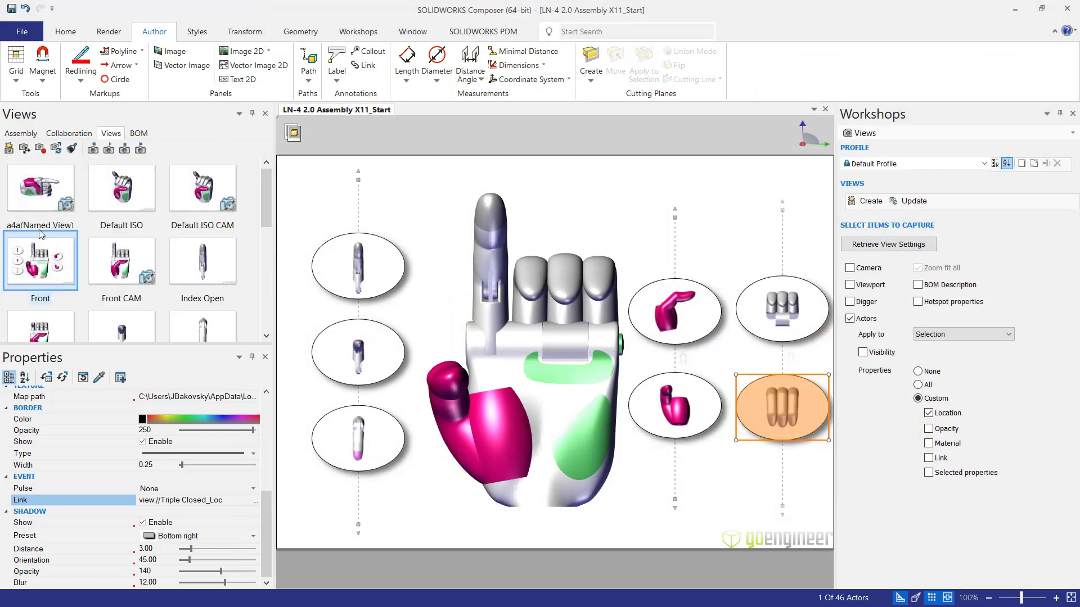
pyautogui.click(43, 154)
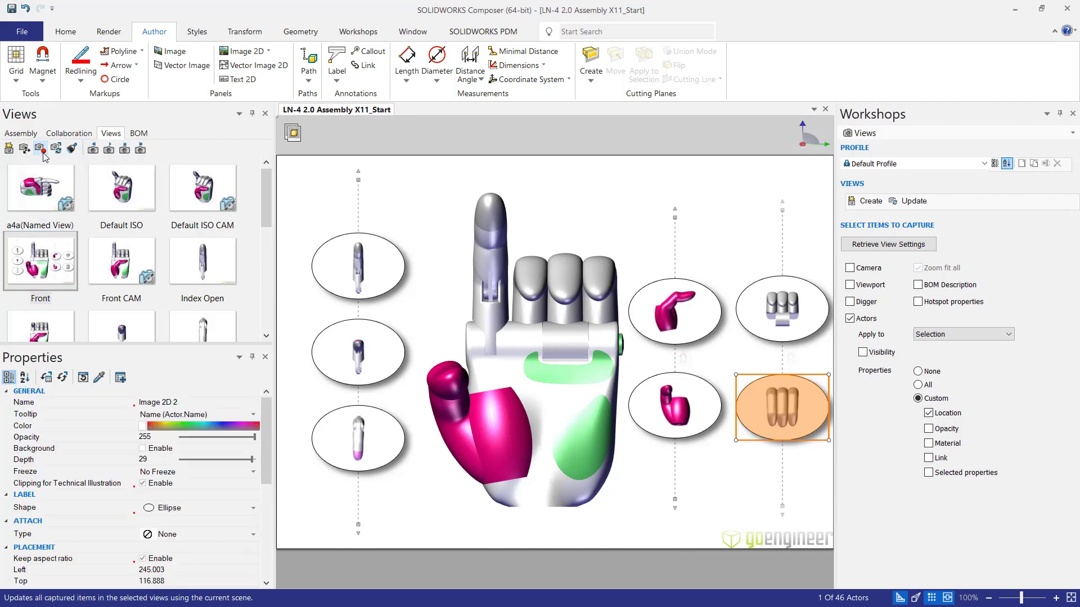
pyautogui.click(736, 507)
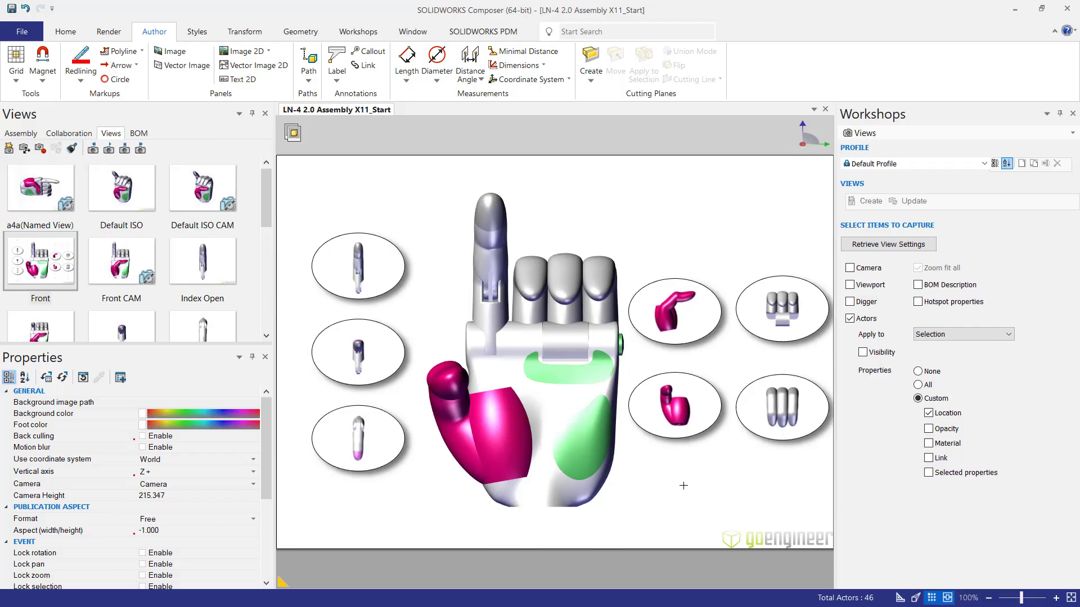
# Step: Test the image links outside Design mode by closing the three fingers, thumb and index finger, and reopening each of them
pyautogui.click(785, 411)
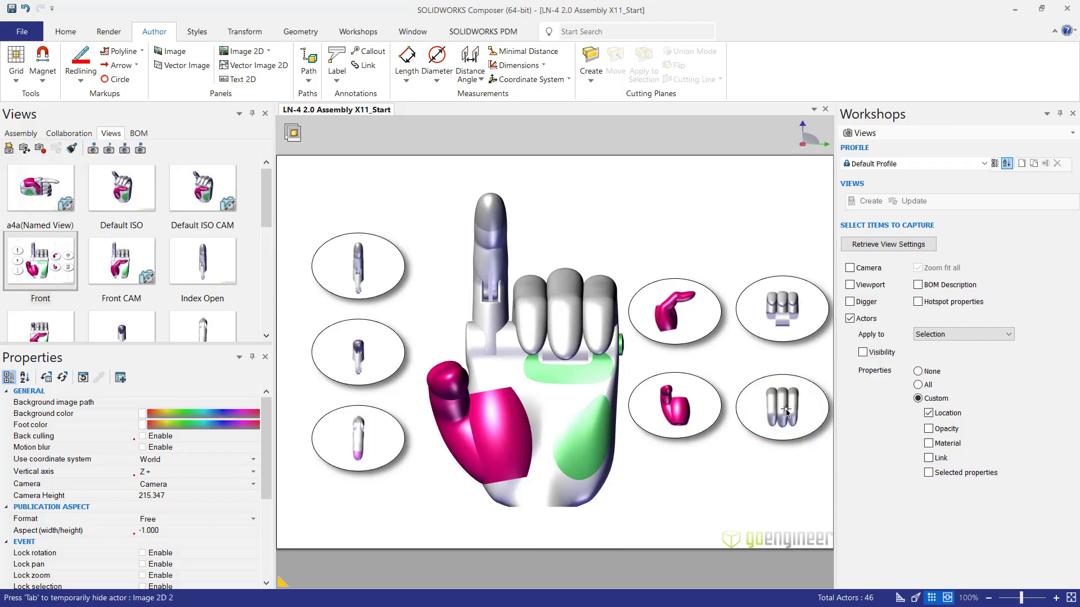
pyautogui.click(794, 304)
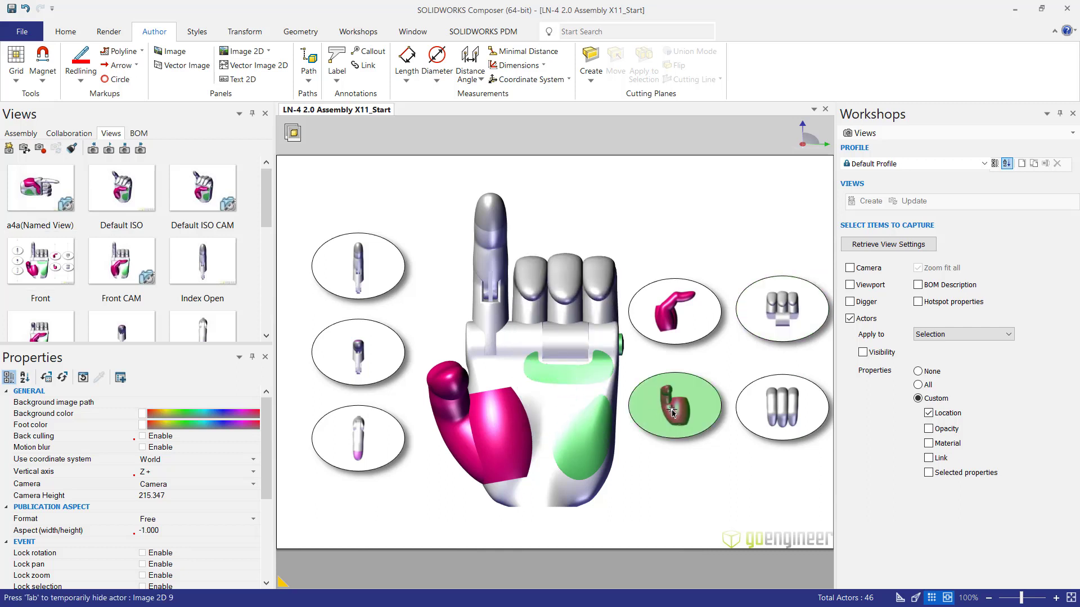
pyautogui.click(681, 320)
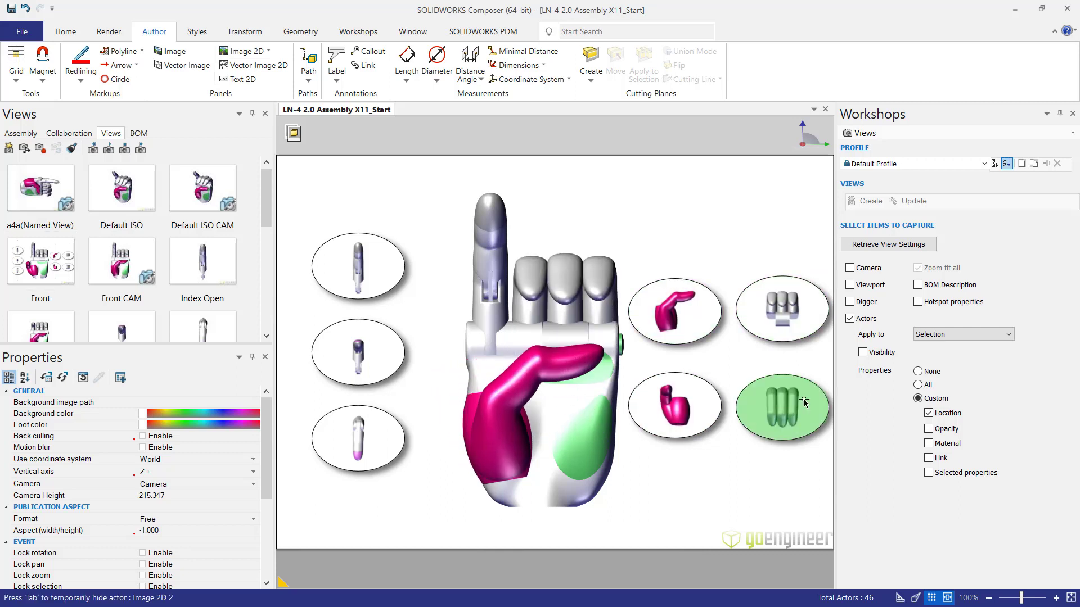
pyautogui.click(779, 410)
pyautogui.click(342, 444)
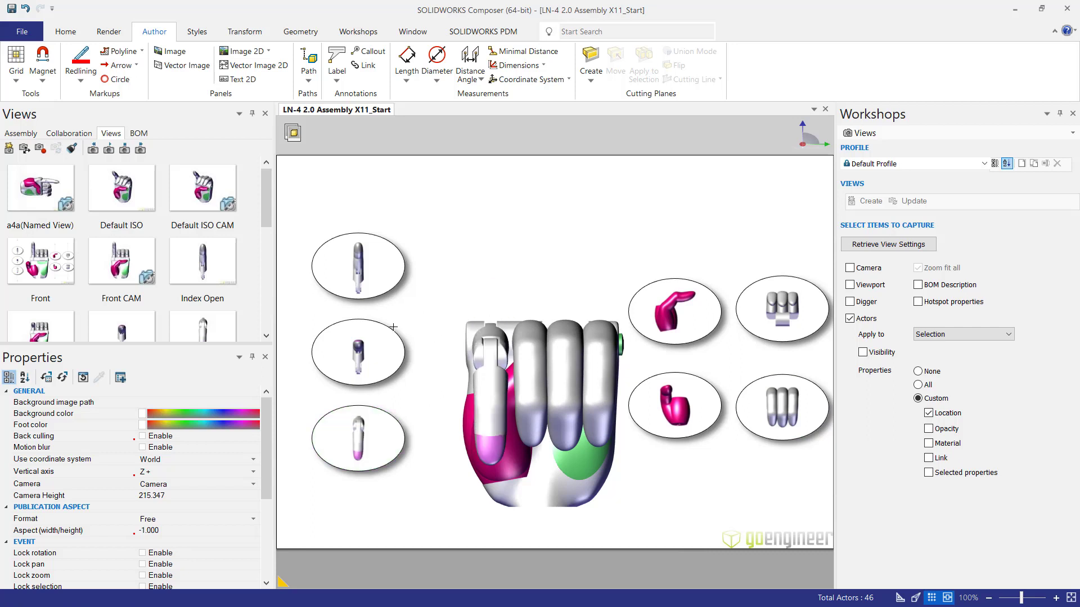
pyautogui.click(358, 265)
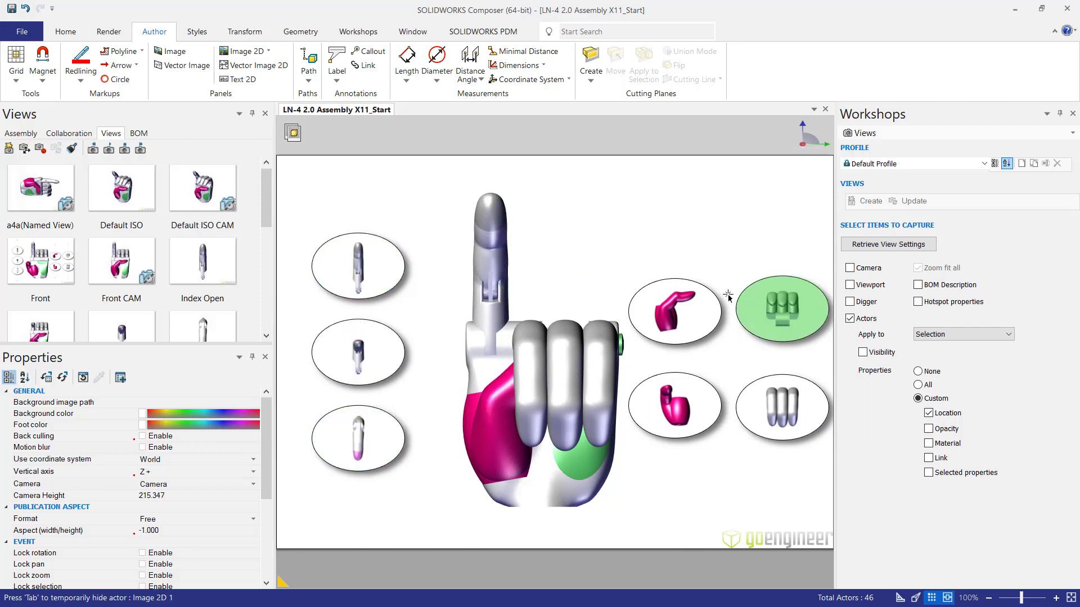
pyautogui.click(787, 316)
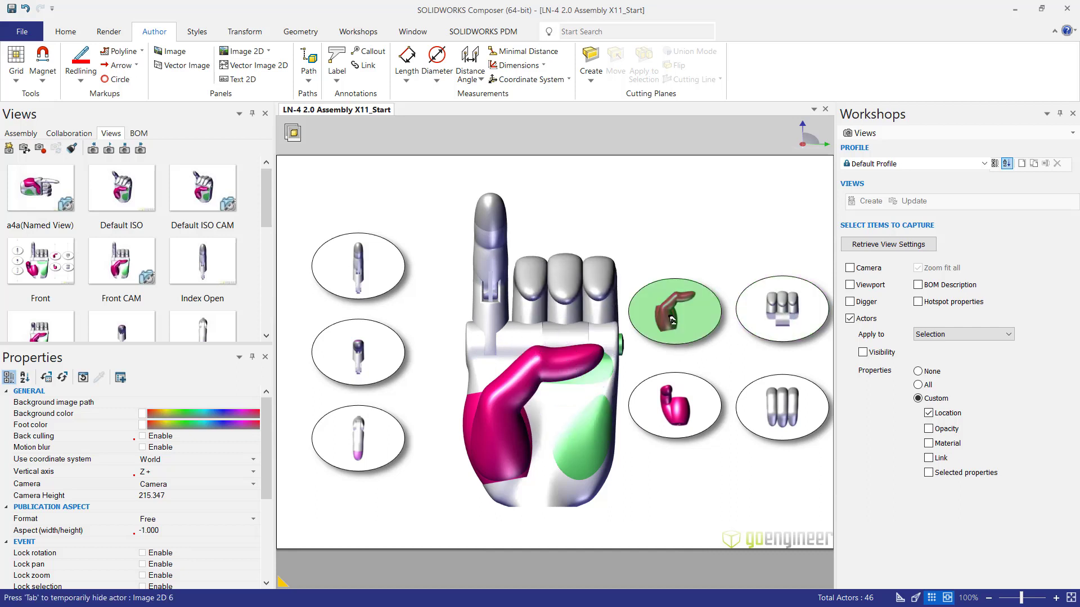
pyautogui.click(677, 409)
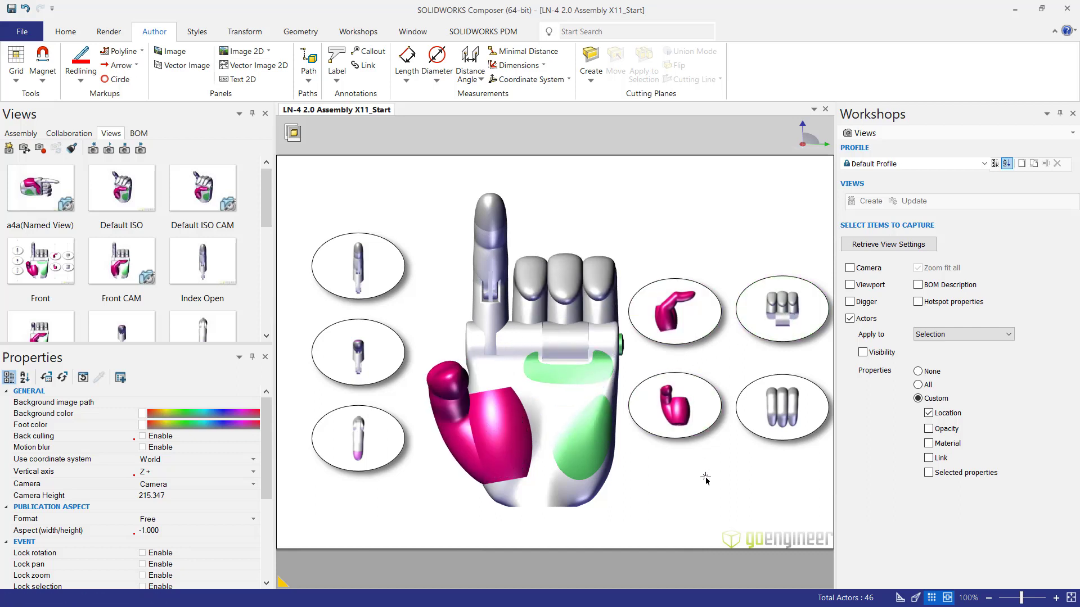